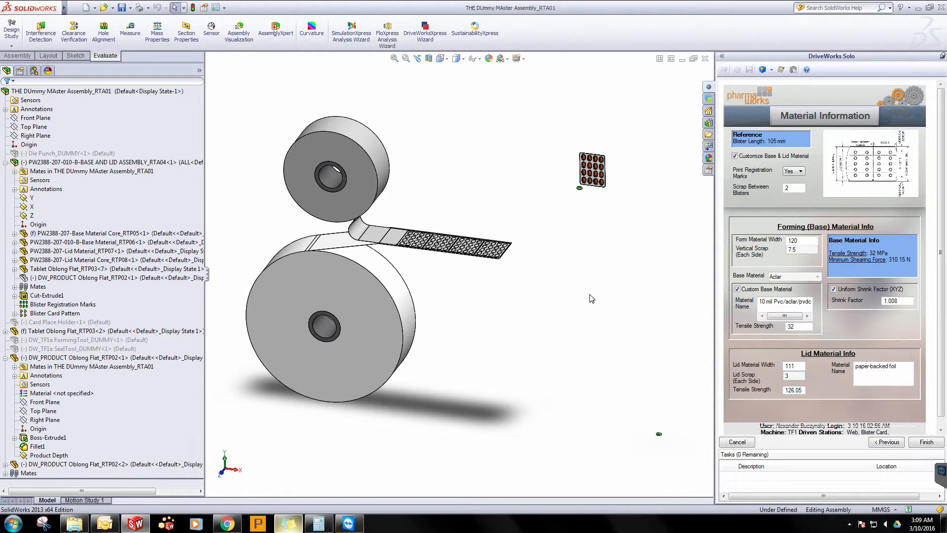
Step: Show the assembly from the front and select the face of the loose tablet beside the blister card
click(440, 58)
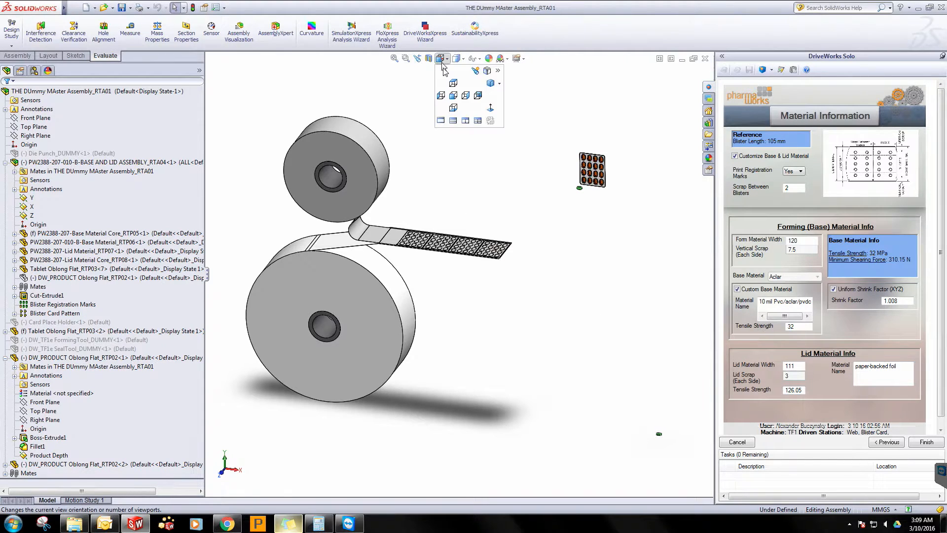
click(453, 96)
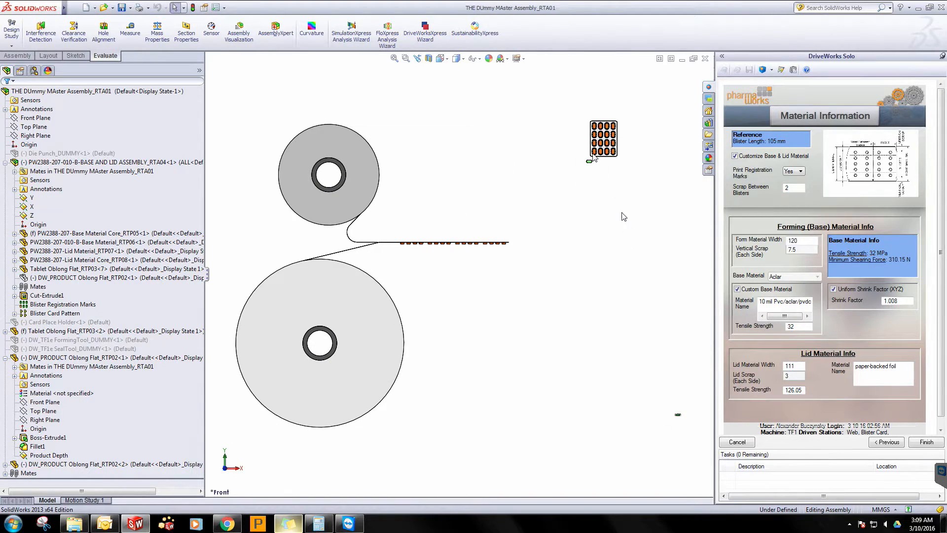
scroll(484, 296, down, 15)
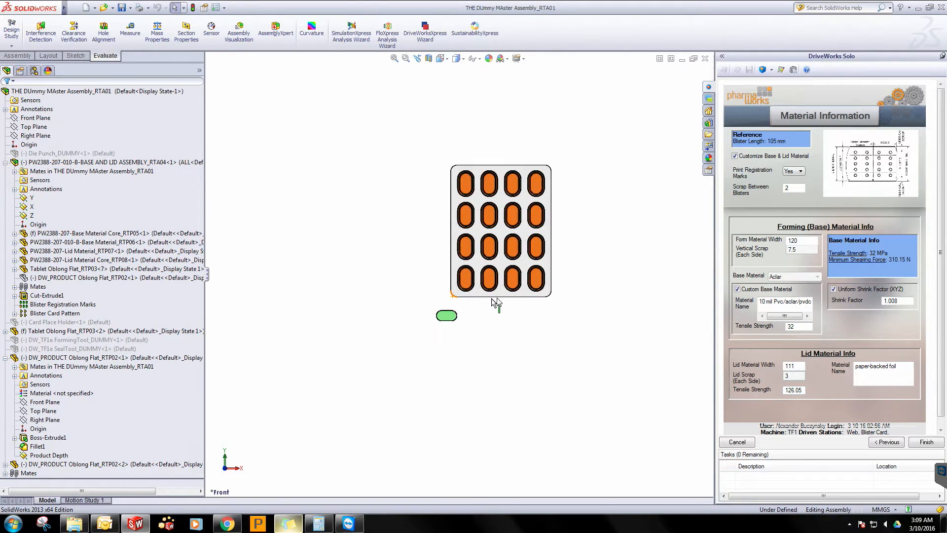
scroll(478, 299, down, 2)
click(356, 346)
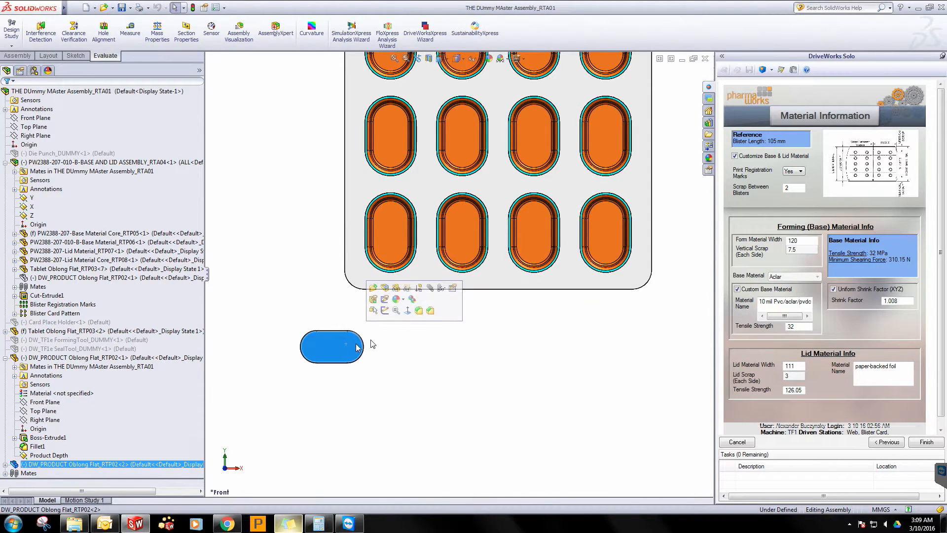
scroll(595, 150, up, 5)
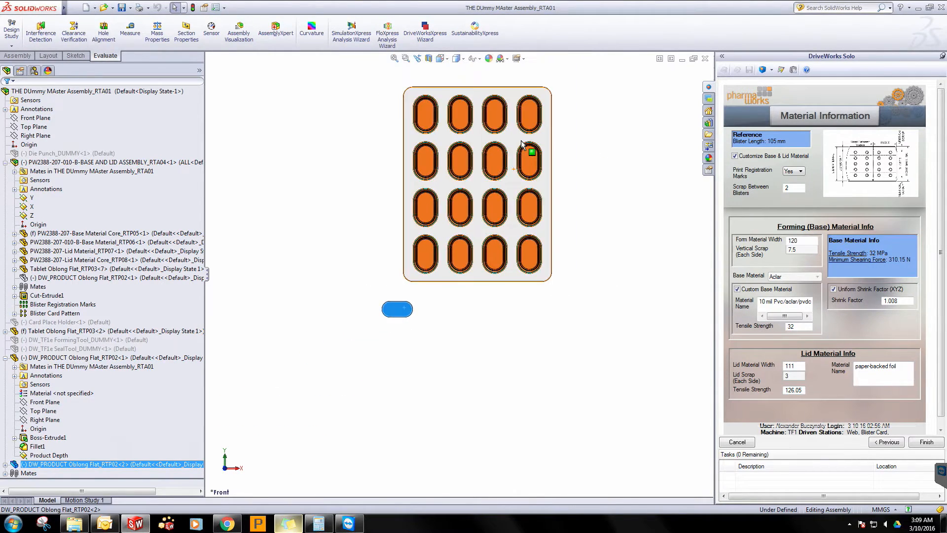
scroll(510, 146, down, 1)
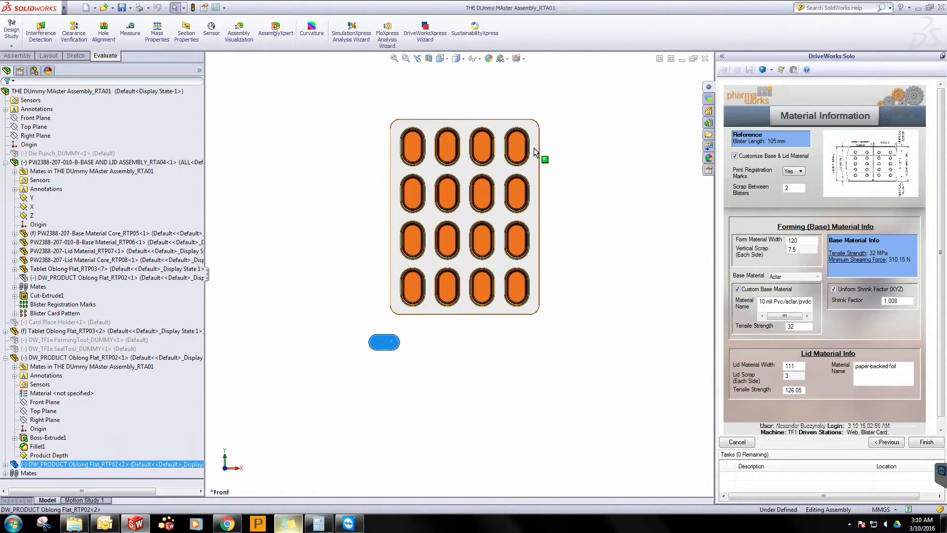
Step: Start the Measure tool and return the configurator form to the Card Options page
click(129, 29)
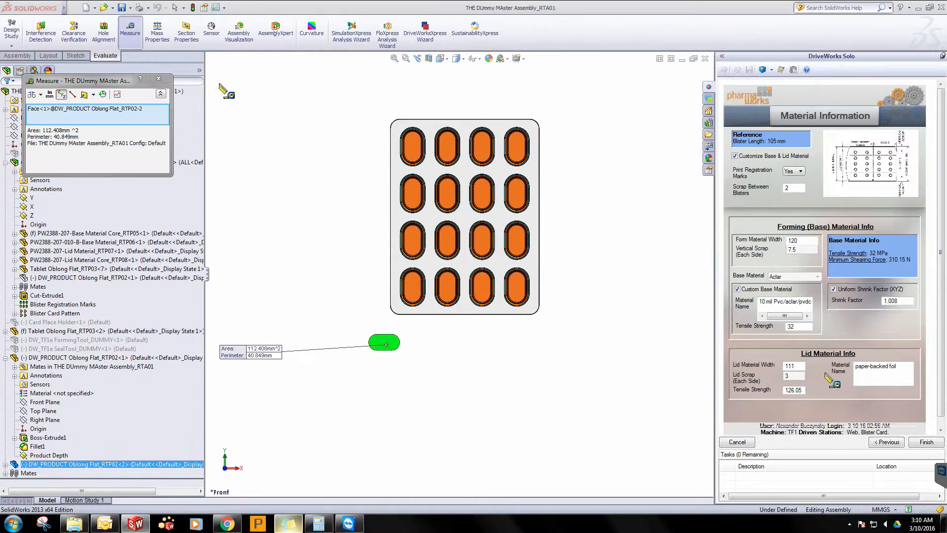
click(889, 442)
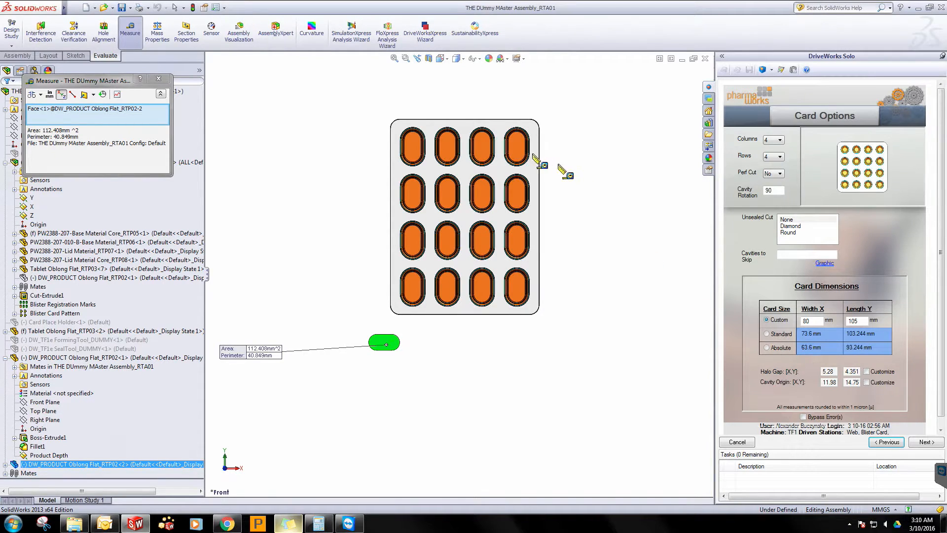
scroll(482, 169, up, 3)
scroll(487, 229, down, 5)
scroll(482, 238, down, 10)
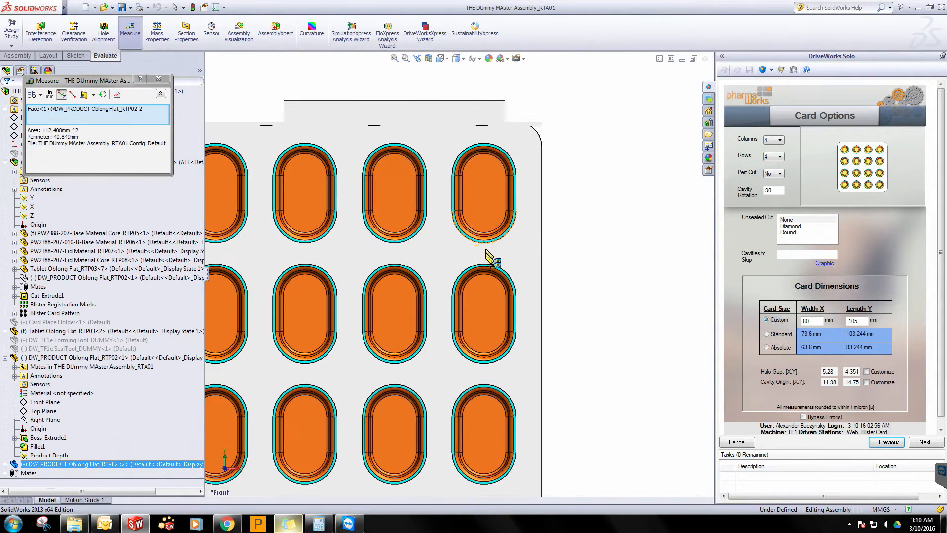
click(487, 247)
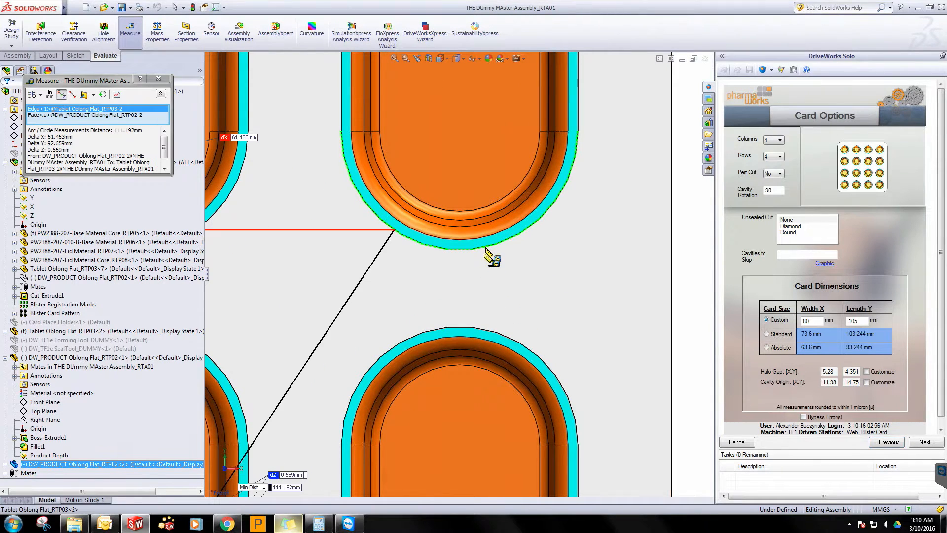
click(479, 328)
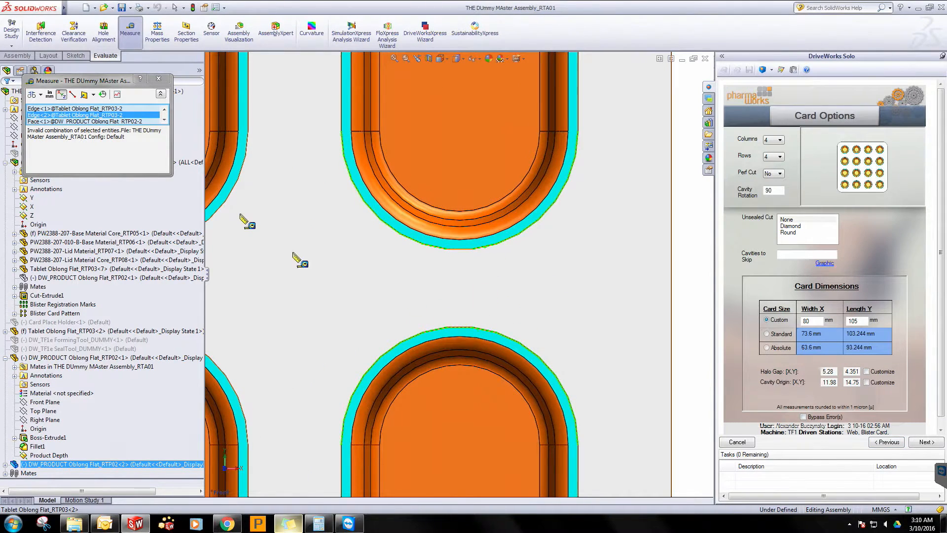
right_click(87, 121)
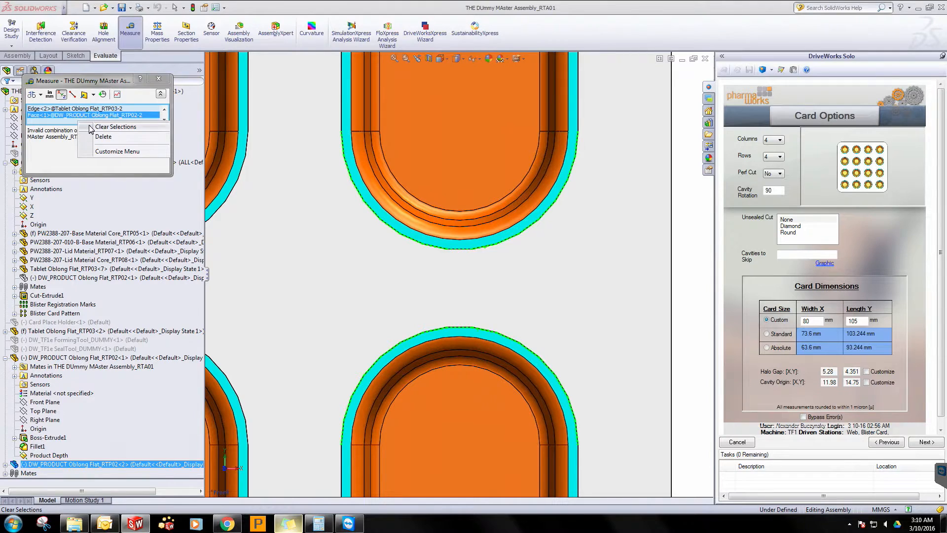
click(106, 127)
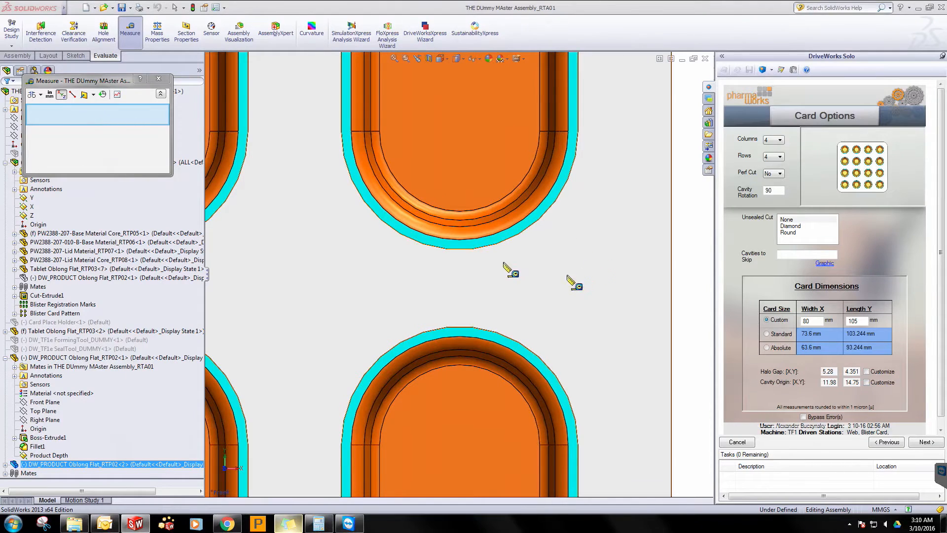
Step: Measure the vertical gap between the halo edges of two stacked cavities on the blister card, and clear the selections
click(469, 248)
click(491, 333)
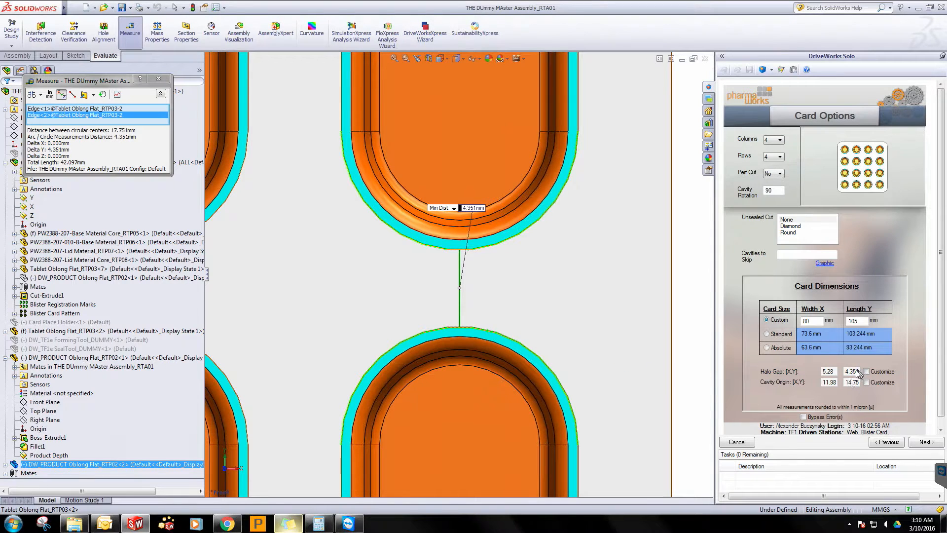
right_click(89, 115)
click(106, 127)
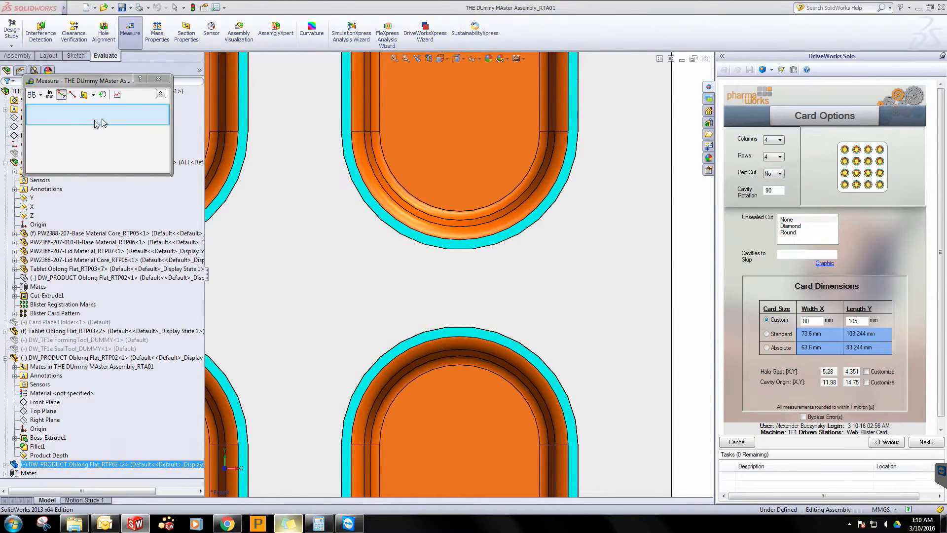
Step: Measure the horizontal gap between the straight halo edges of two side-by-side cavities, and close the Measure tool
click(341, 116)
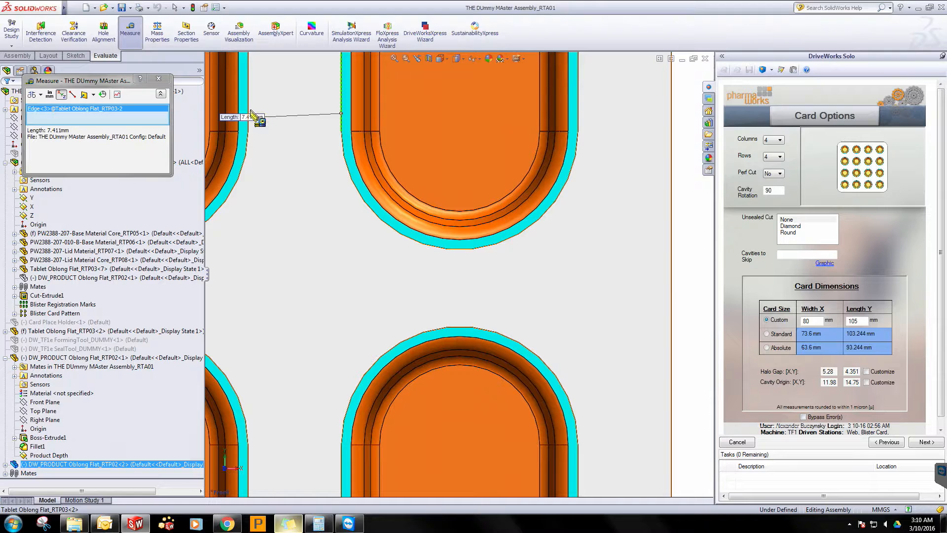
click(248, 111)
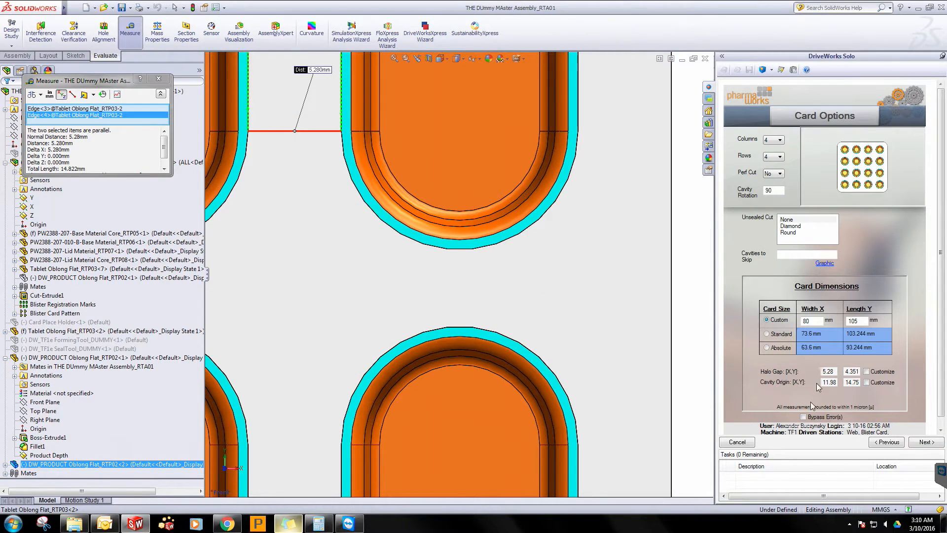
right_click(107, 117)
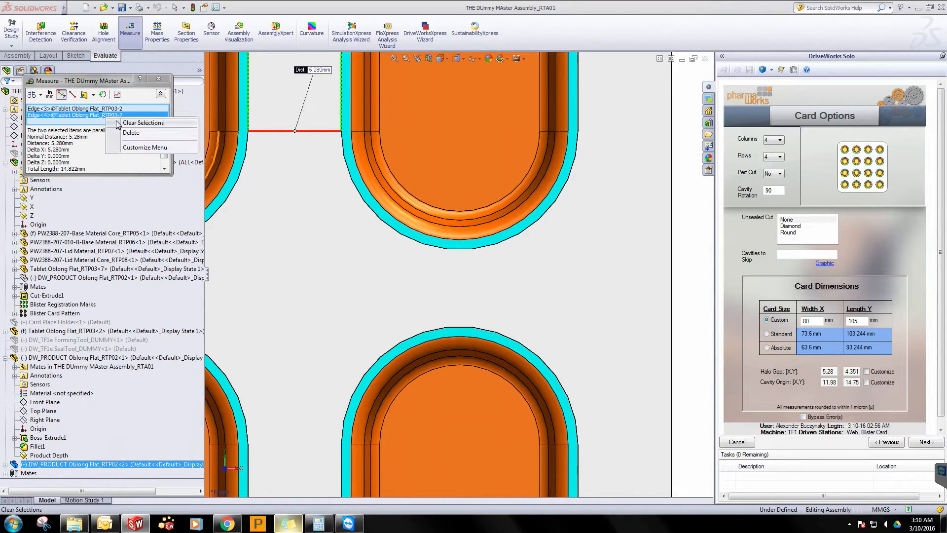
click(120, 124)
click(159, 79)
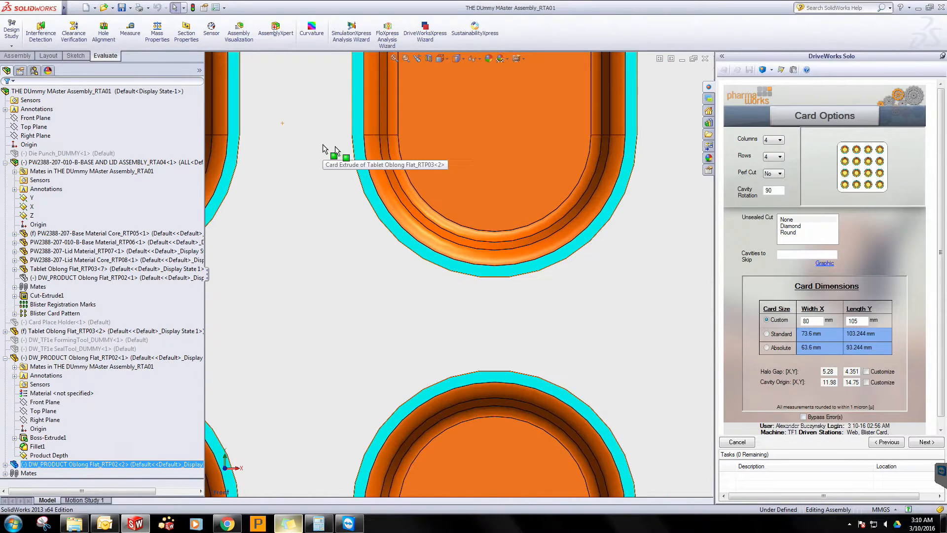
Step: Return the form to the Cavity Design page and open the blister card part Tablet Oblong Flat in its own window
scroll(451, 127, up, 4)
scroll(461, 126, down, 5)
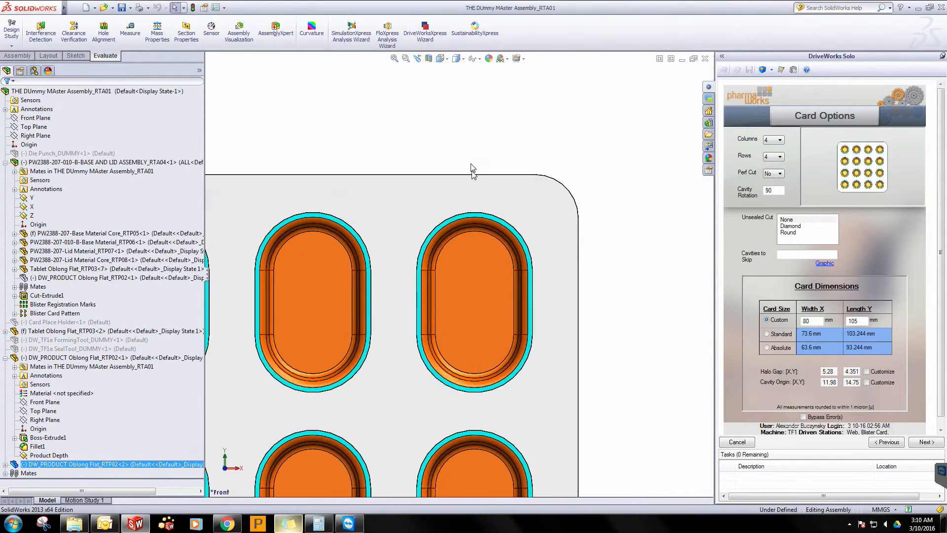
click(880, 441)
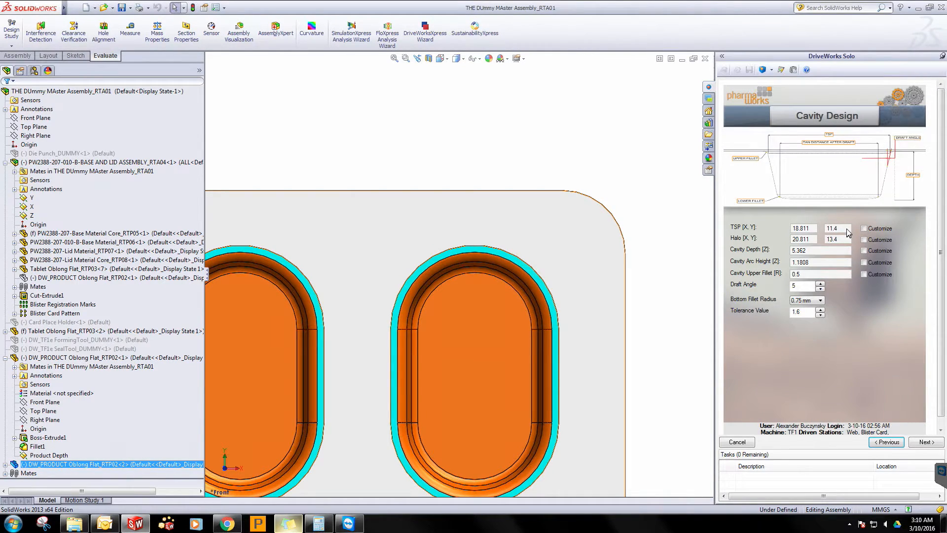
right_click(542, 243)
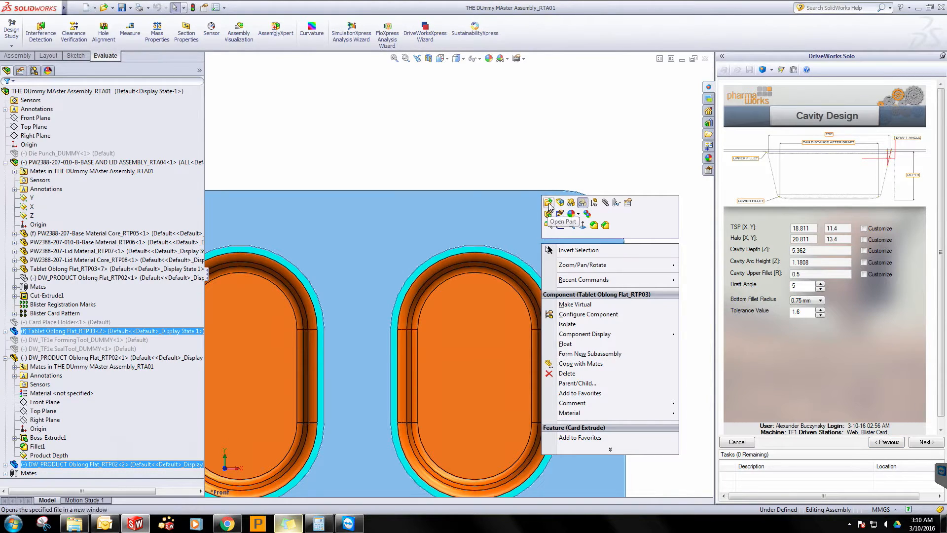
click(549, 205)
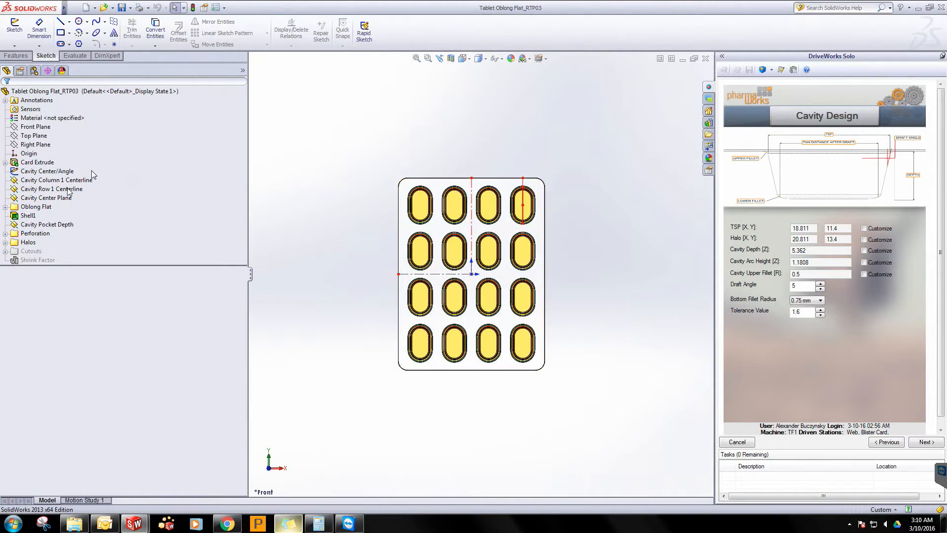
Step: Open the Oblong Flat Cavity sketch under Oblong Flat Extrude for editing and view it face-on to examine its dimensions
click(5, 207)
click(14, 216)
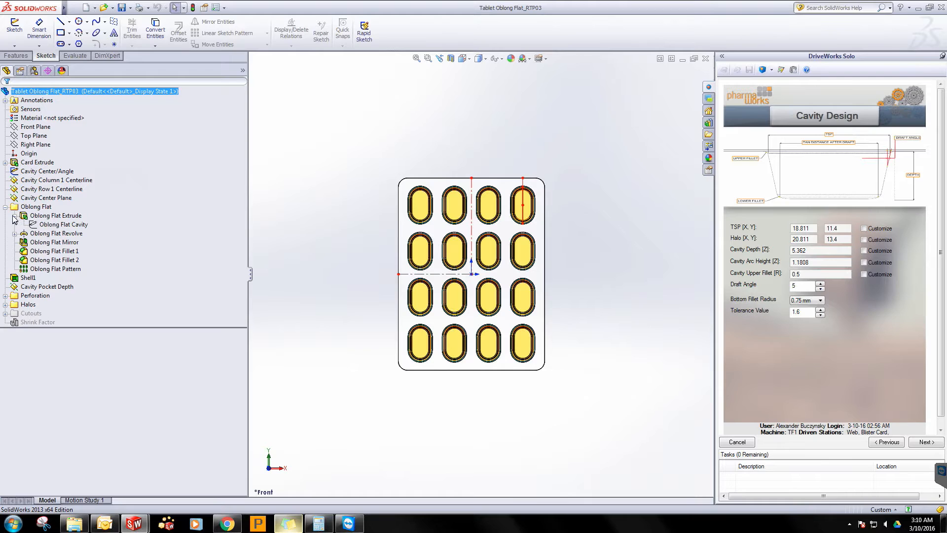
click(55, 224)
right_click(51, 226)
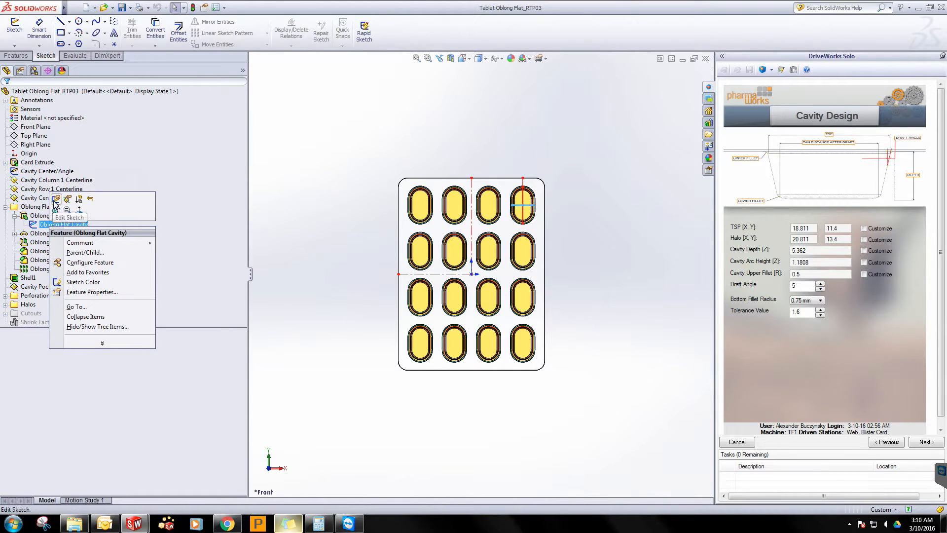
click(56, 200)
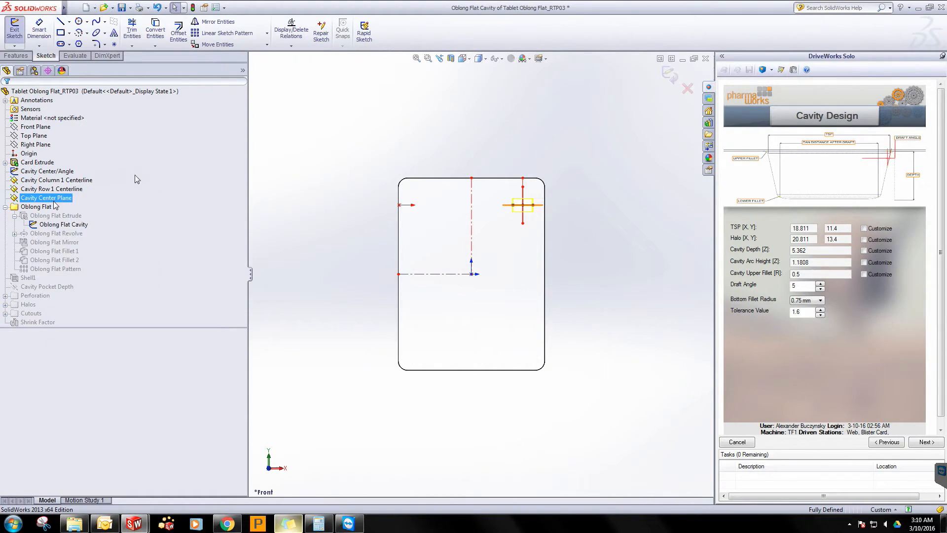
right_click(67, 226)
click(84, 207)
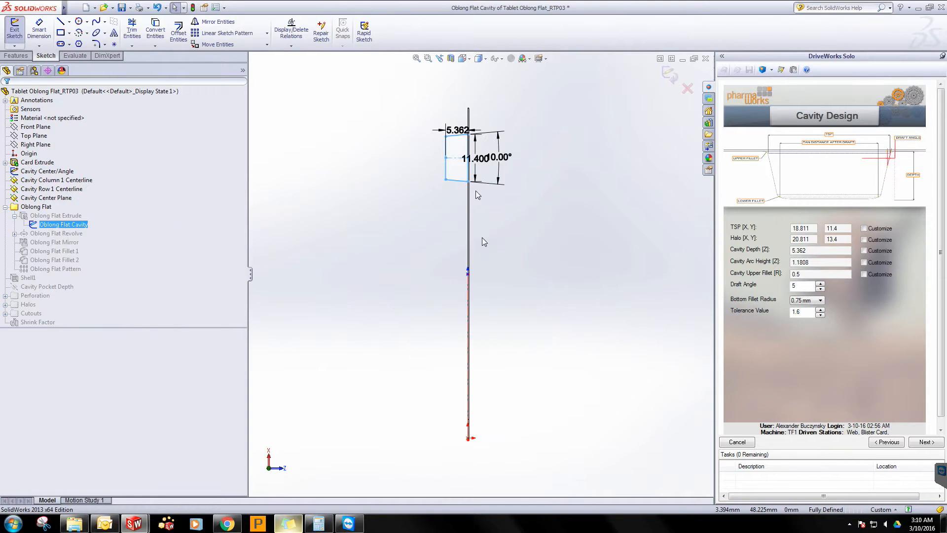
scroll(470, 173, up, 4)
scroll(467, 171, down, 10)
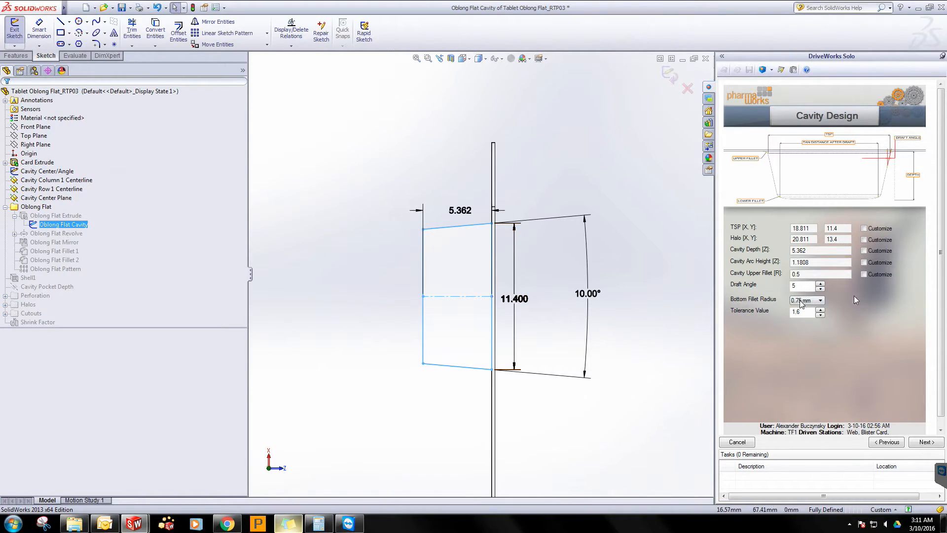
Step: Set a custom cavity depth of 5.4, a custom TSP Y of 11.5 and a draft angle of 4, and regenerate the model
click(804, 286)
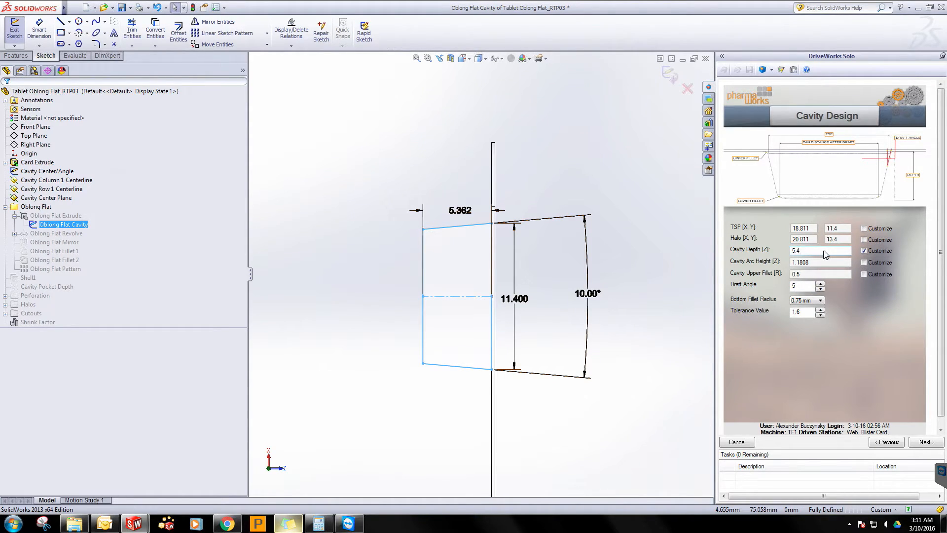
click(864, 228)
click(847, 229)
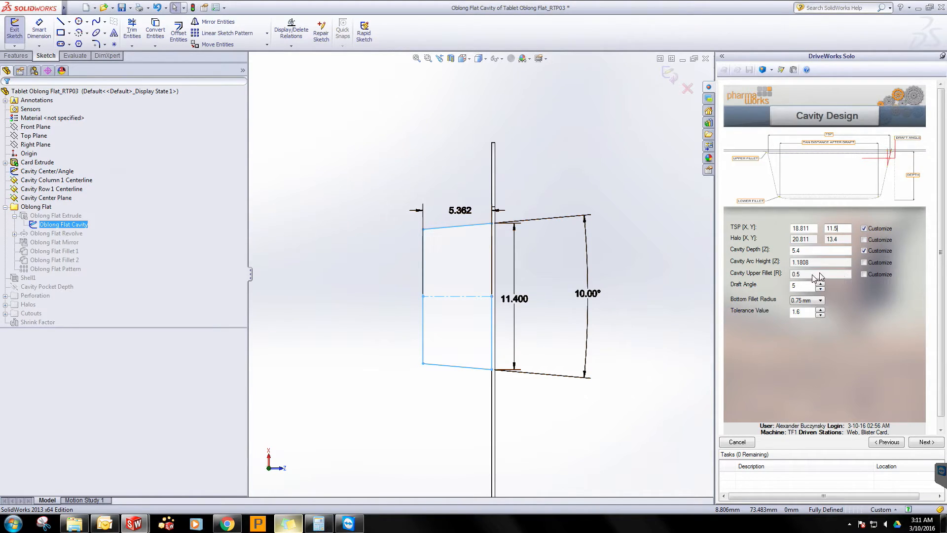
click(806, 288)
click(761, 71)
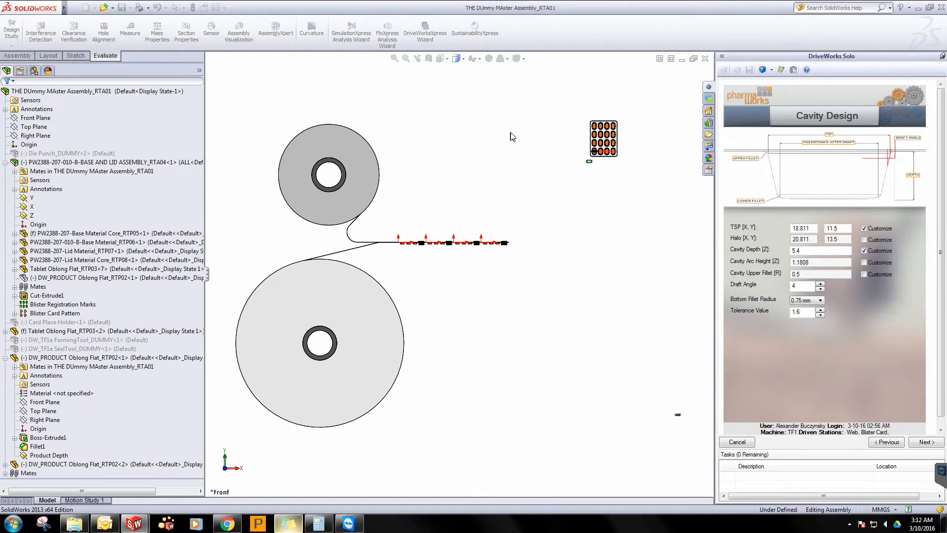
Step: Reopen the blister card part from the regenerated assembly at its cavity sketch
right_click(526, 125)
click(505, 130)
right_click(626, 140)
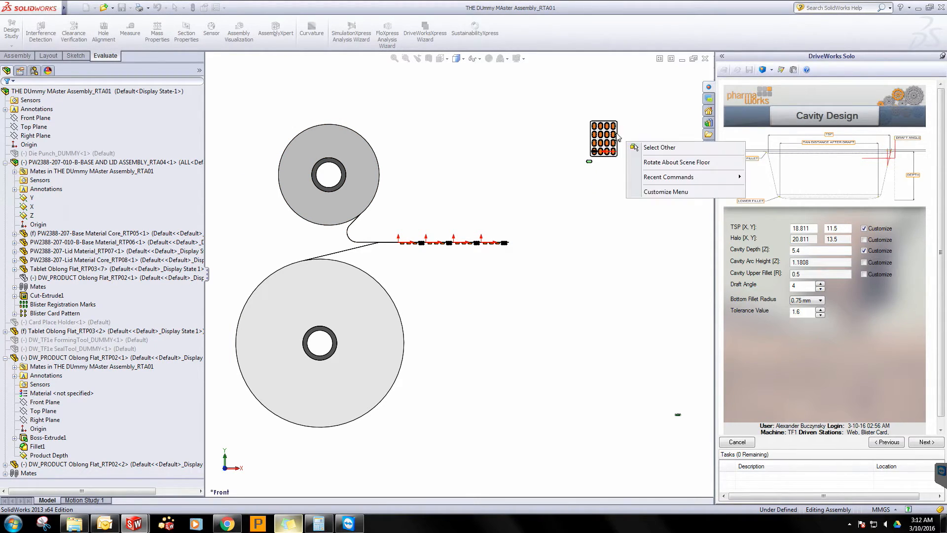
click(630, 127)
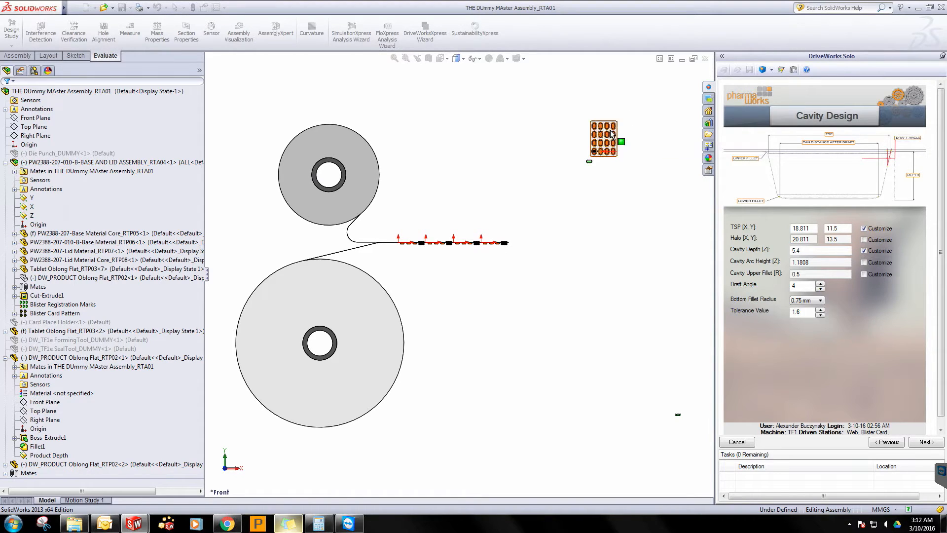
right_click(612, 134)
click(617, 104)
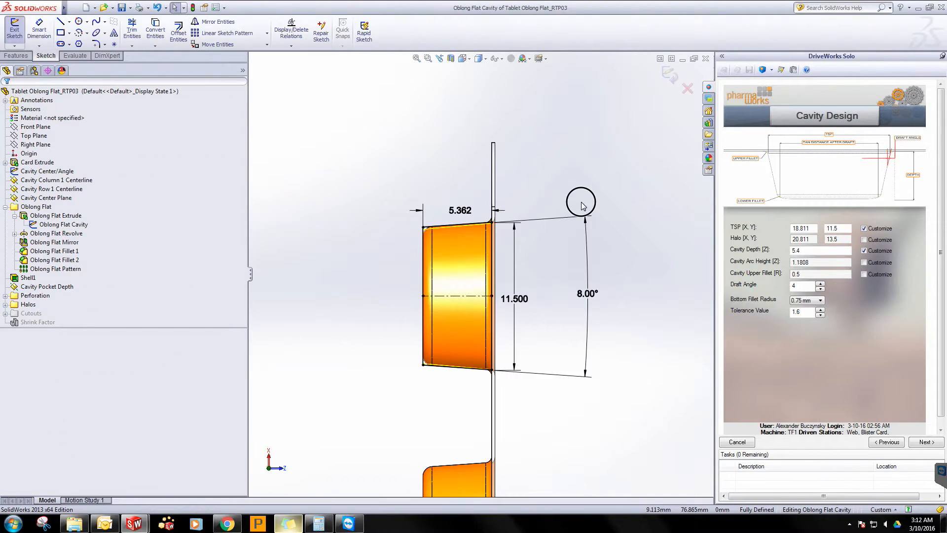
Step: Select the draft angle dimension in the cavity sketch and examine it against the form's new values
click(586, 217)
scroll(496, 314, down, 2)
scroll(495, 314, up, 2)
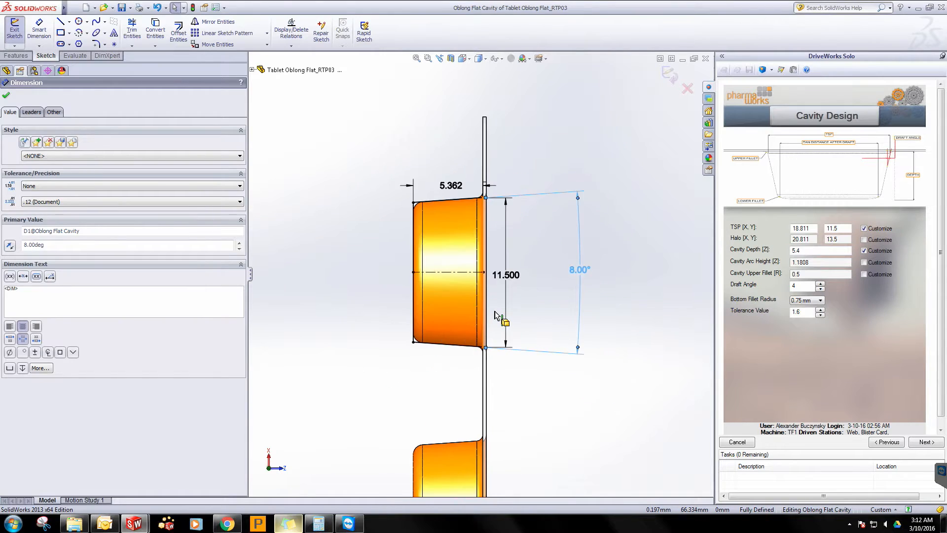
Step: Exit the cavity sketch discarding its changes, and close the blister card part to return to the assembly
scroll(495, 315, down, 2)
click(419, 123)
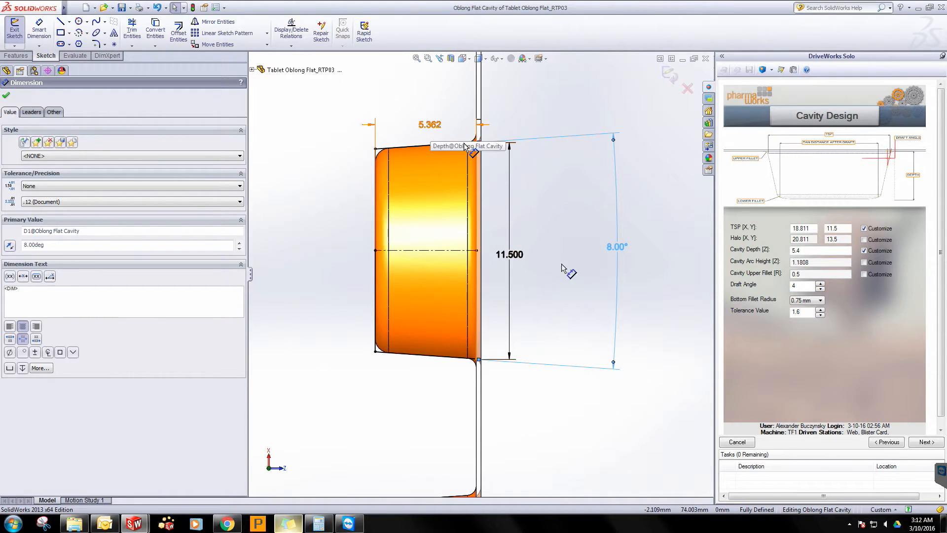
key(Return)
click(688, 89)
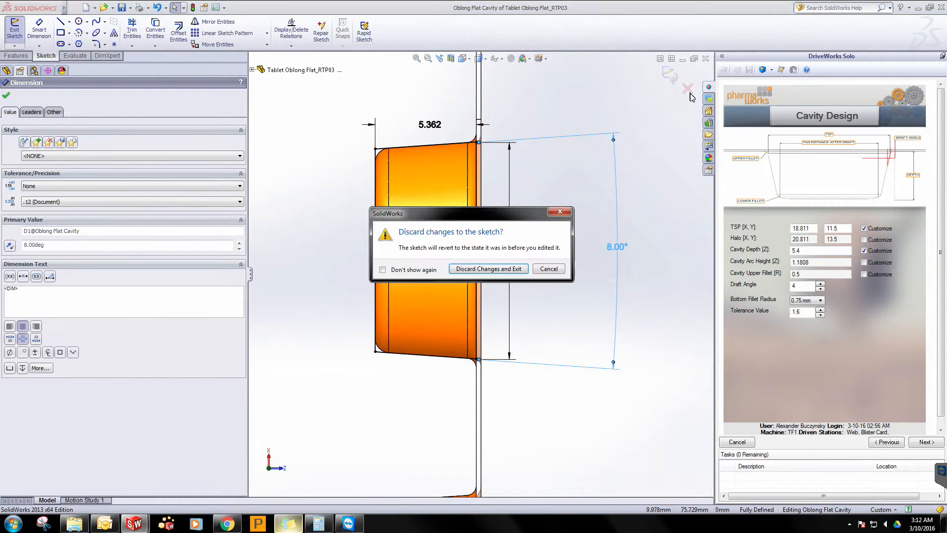
click(471, 268)
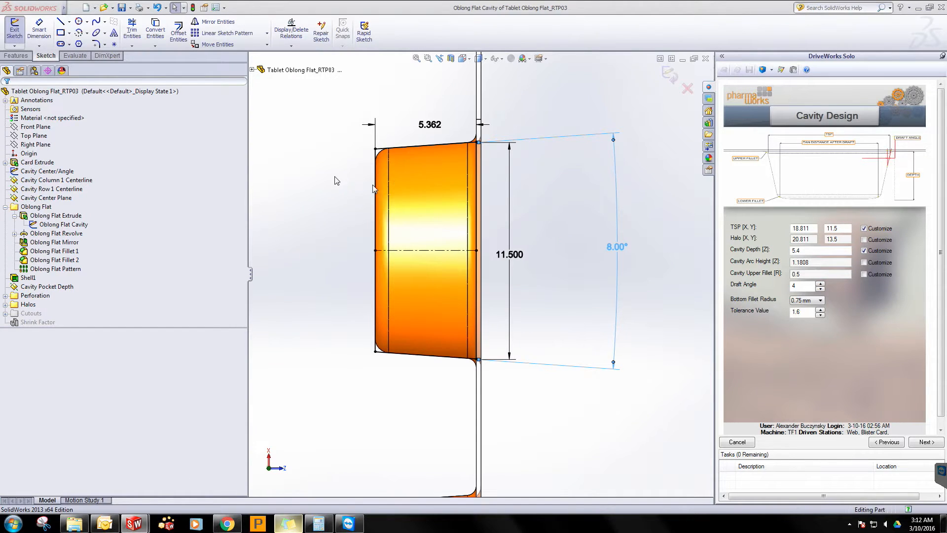
click(706, 59)
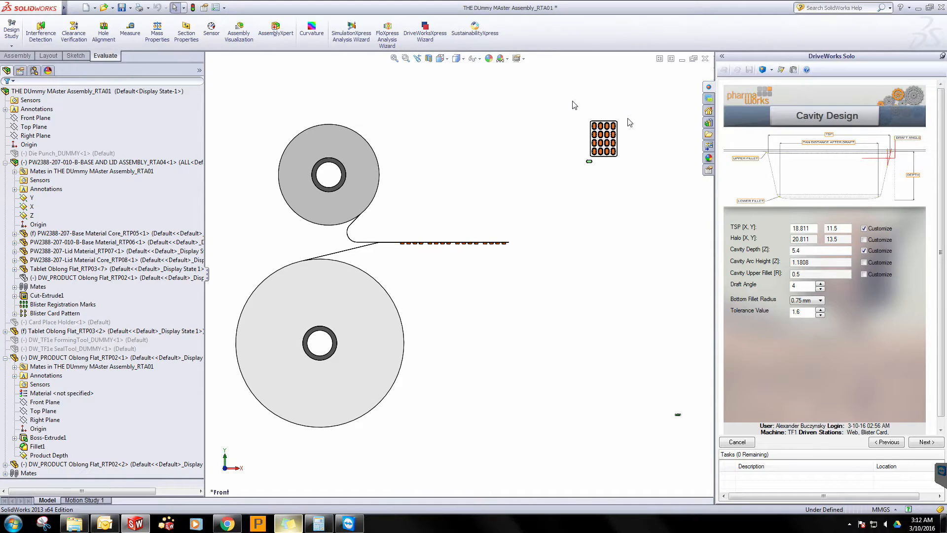
Step: Regenerate the assembly from the current Cavity Design values after inspecting the blister card
scroll(617, 142, up, 1)
scroll(608, 150, down, 3)
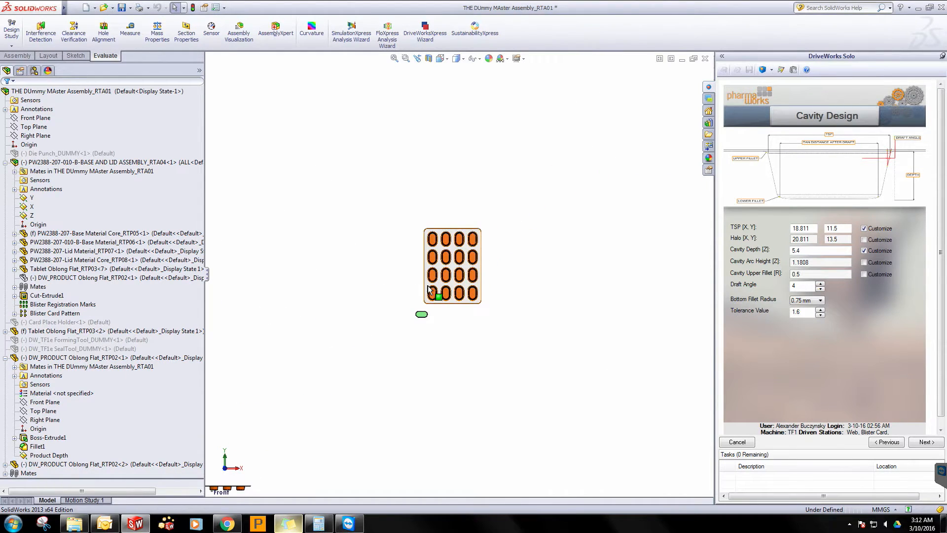
scroll(487, 254, down, 4)
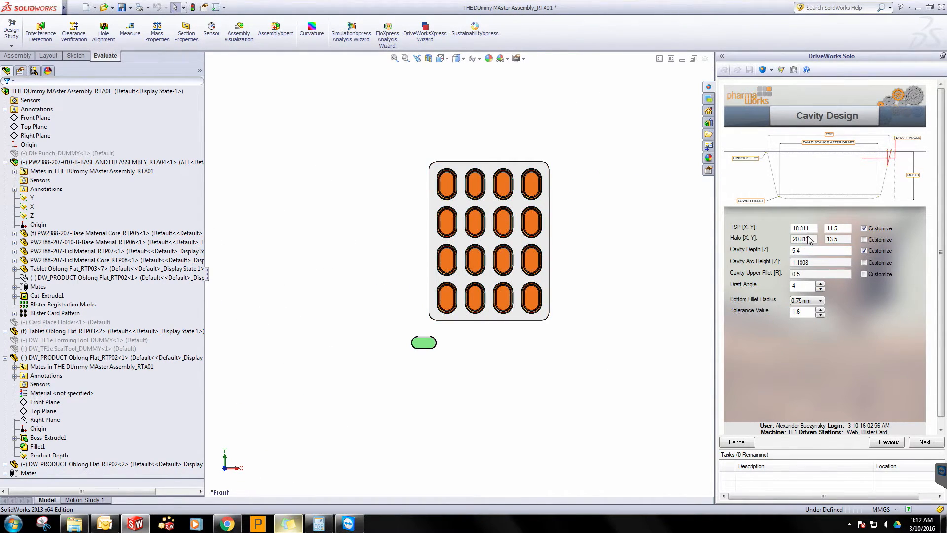
click(763, 72)
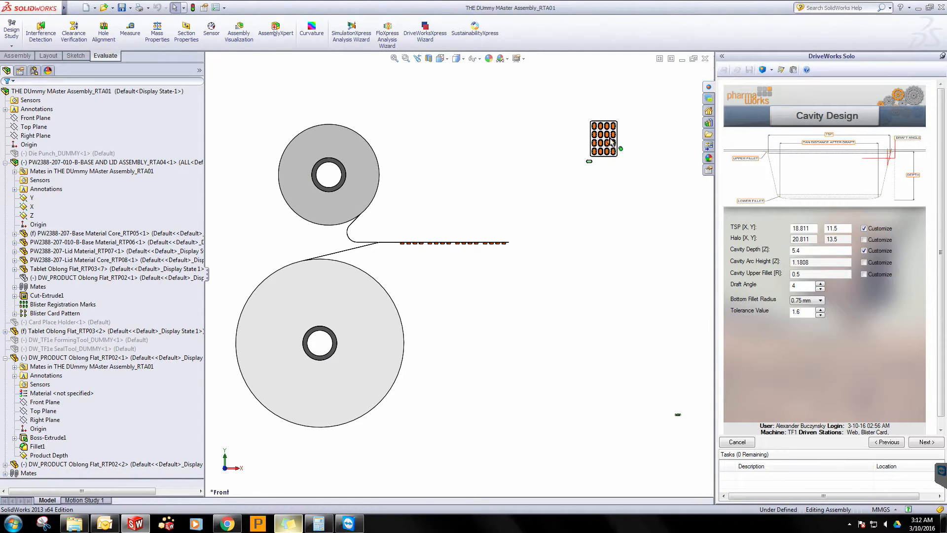
Step: Open the blister card part and select the Oblong Flat Cavity sketch to compare its depth with the form's cavity depth
scroll(611, 141, down, 5)
right_click(540, 179)
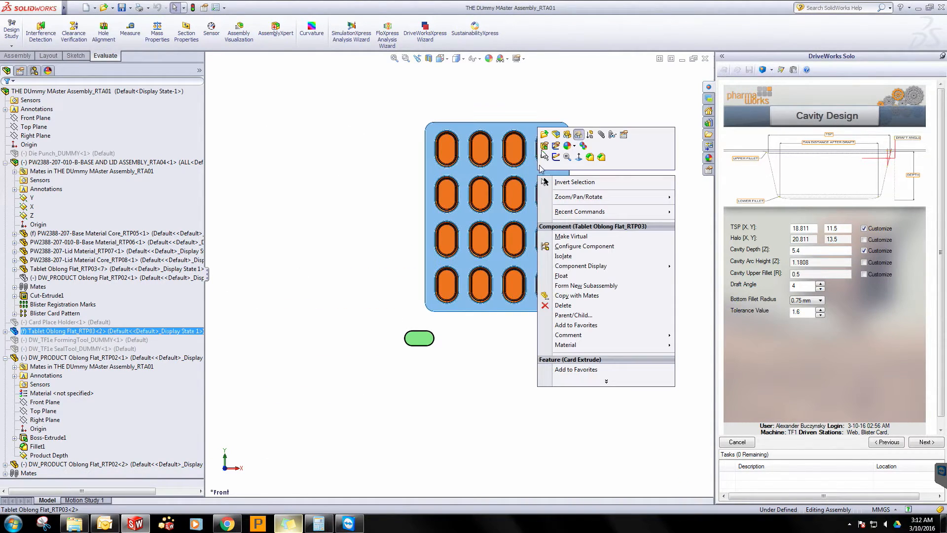
click(547, 142)
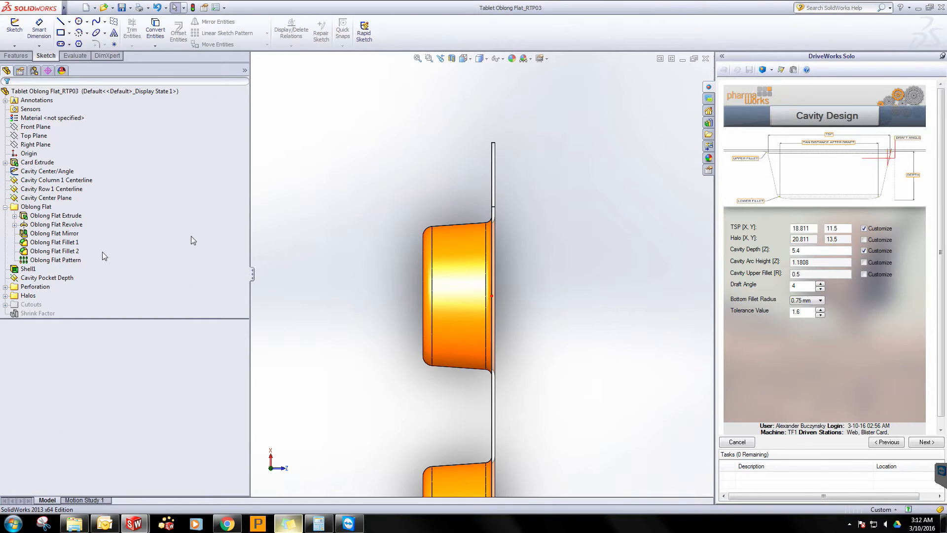
click(15, 216)
click(36, 225)
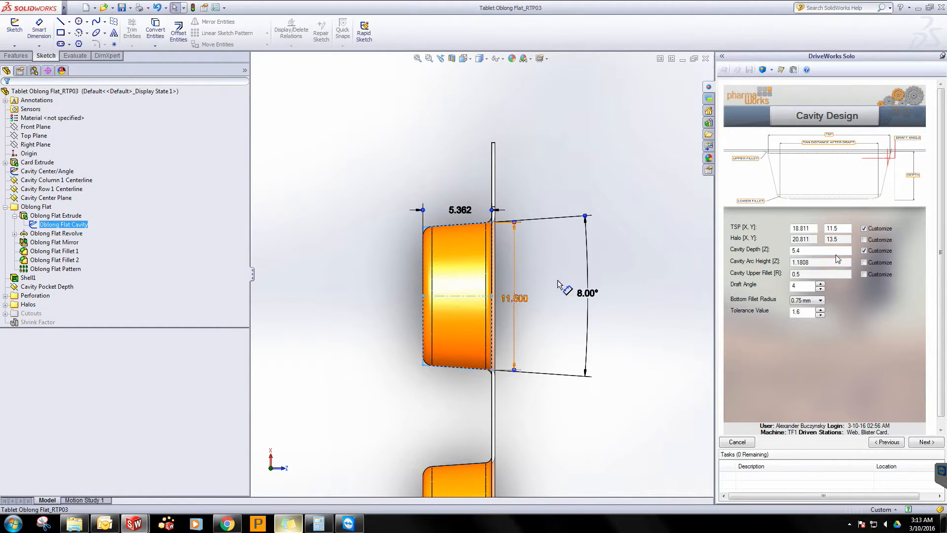
click(818, 250)
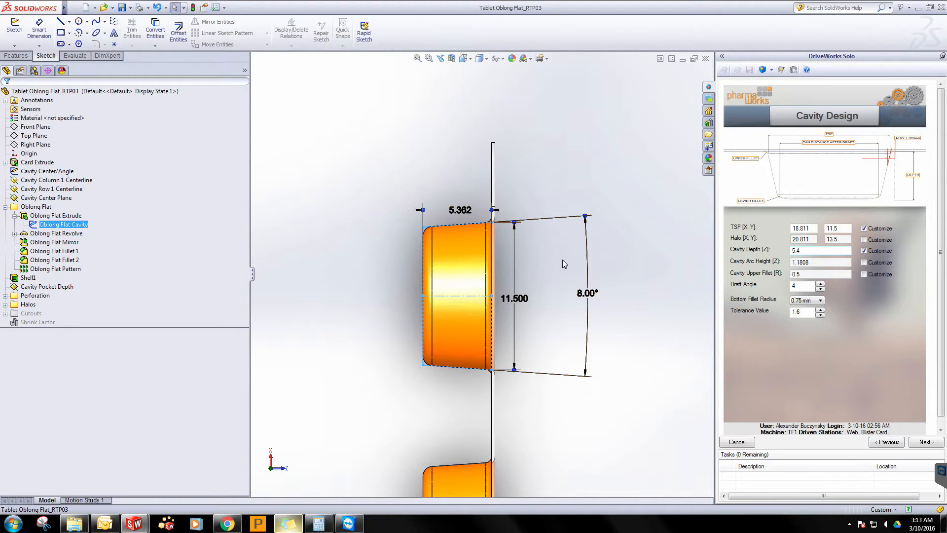
scroll(884, 340, down, 1)
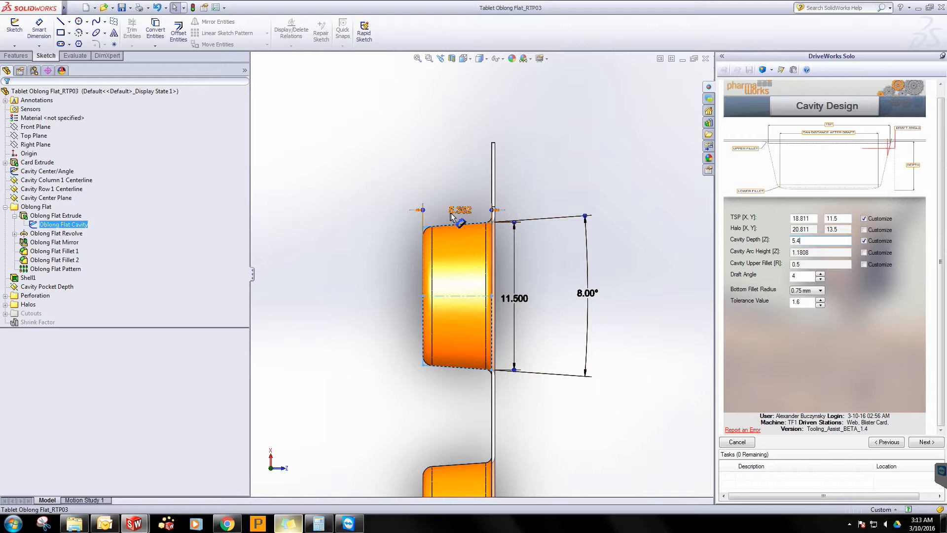
Step: Start a DriveWorks error report e-mail and capture a snip of the cavity sketch dimensions together with the Cavity Design values
click(754, 430)
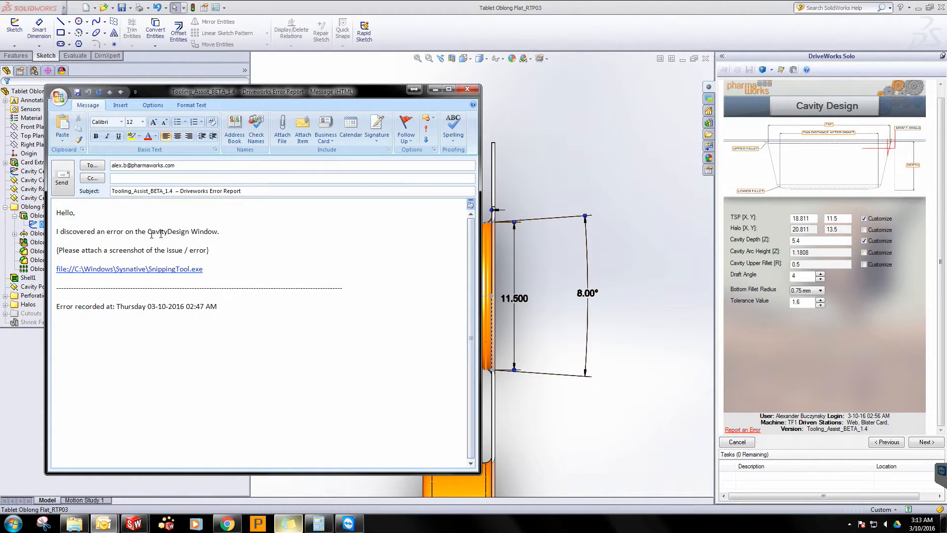
ctrl+click(117, 270)
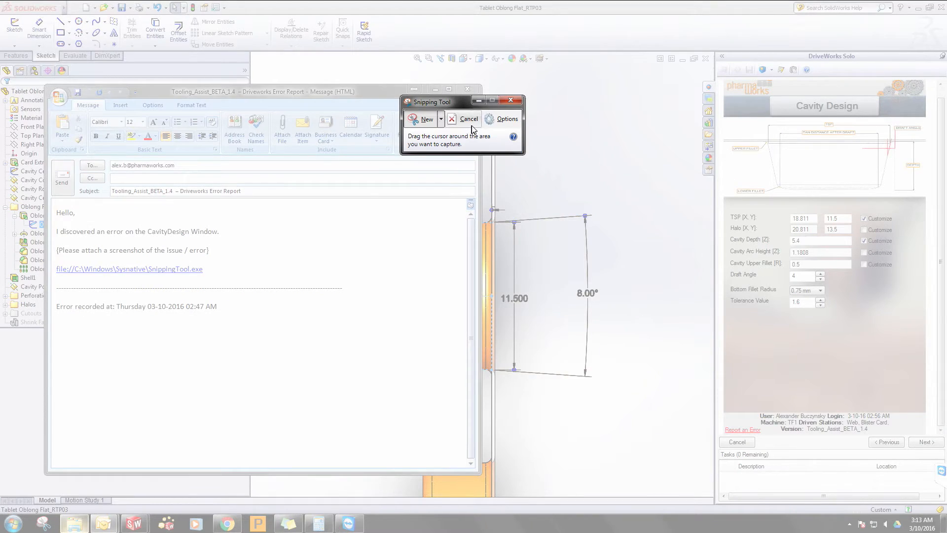
click(466, 121)
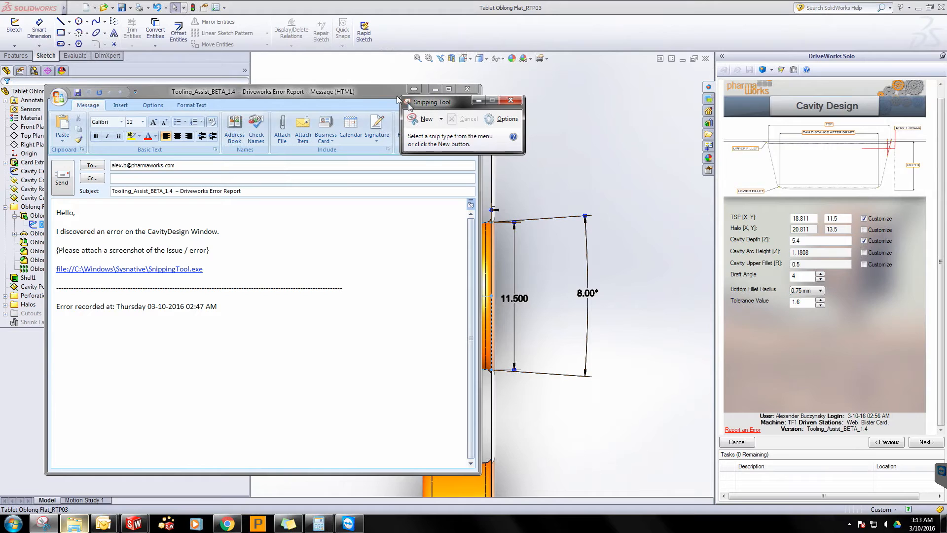
drag(306, 94, 66, 116)
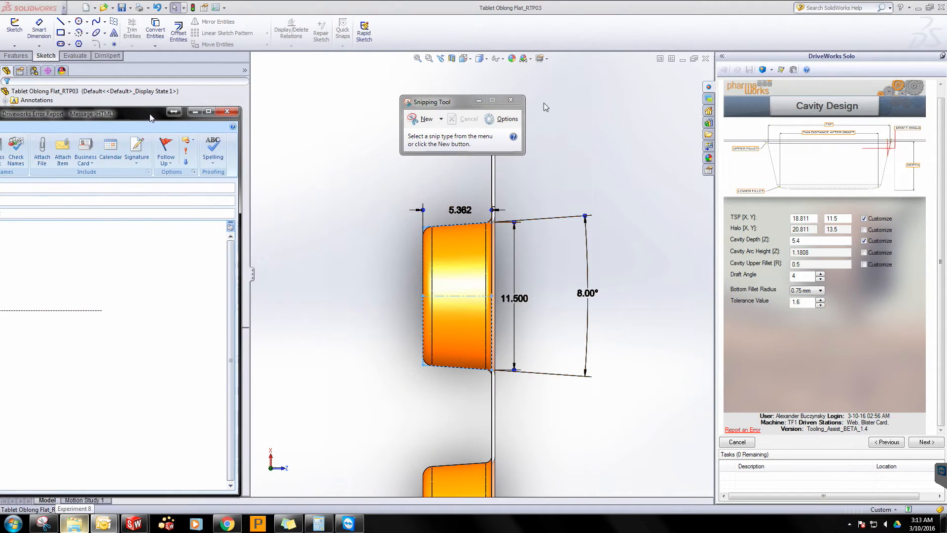
click(432, 122)
drag(372, 118, 888, 376)
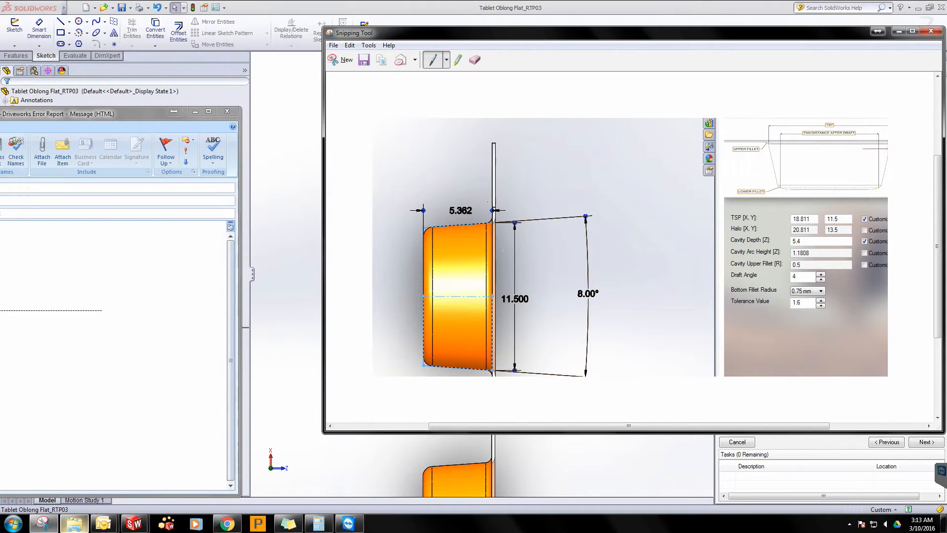
Step: Replace the screenshot placeholder and link in the error report with the captured snip, and close the Snipping Tool without saving
drag(66, 128, 413, 125)
drag(325, 288, 153, 269)
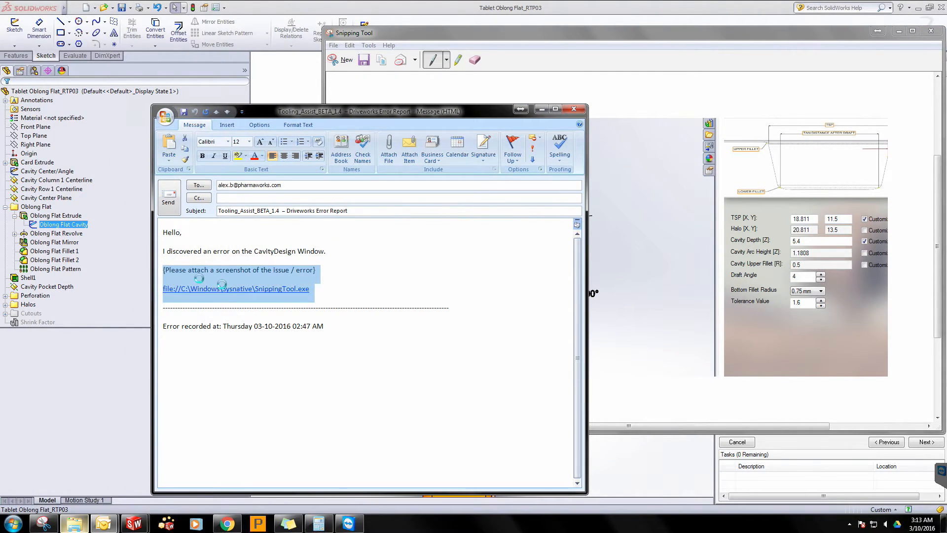
key(ctrl+v)
scroll(277, 292, up, 1)
scroll(277, 292, up, 1)
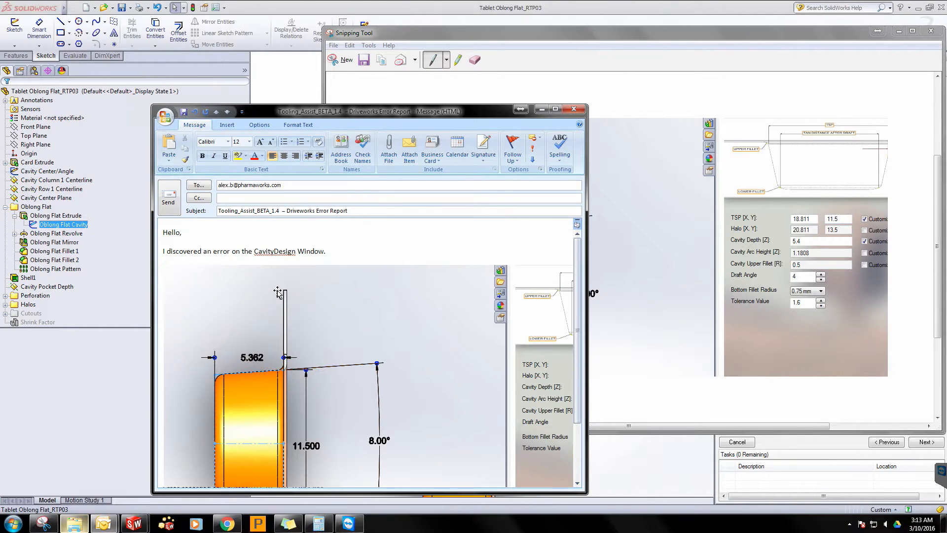
click(255, 253)
key(Return)
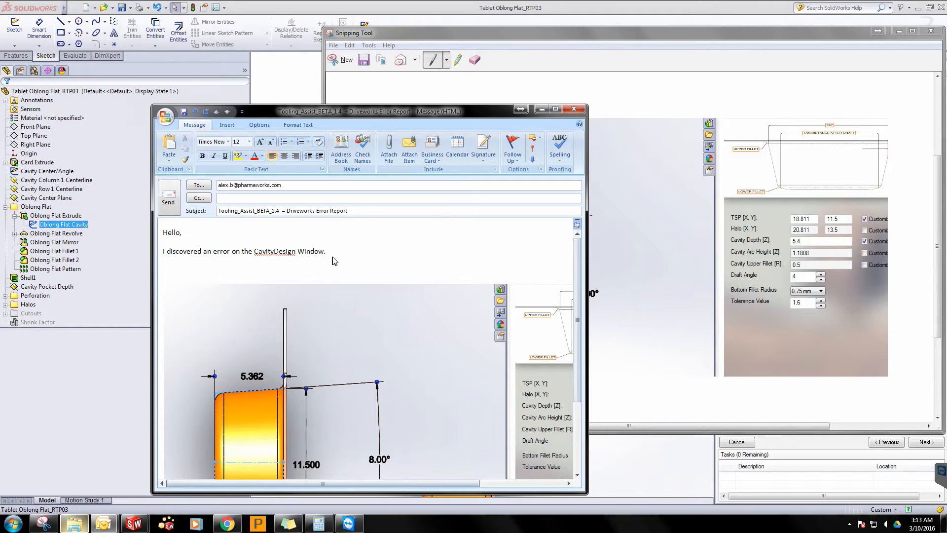
click(931, 31)
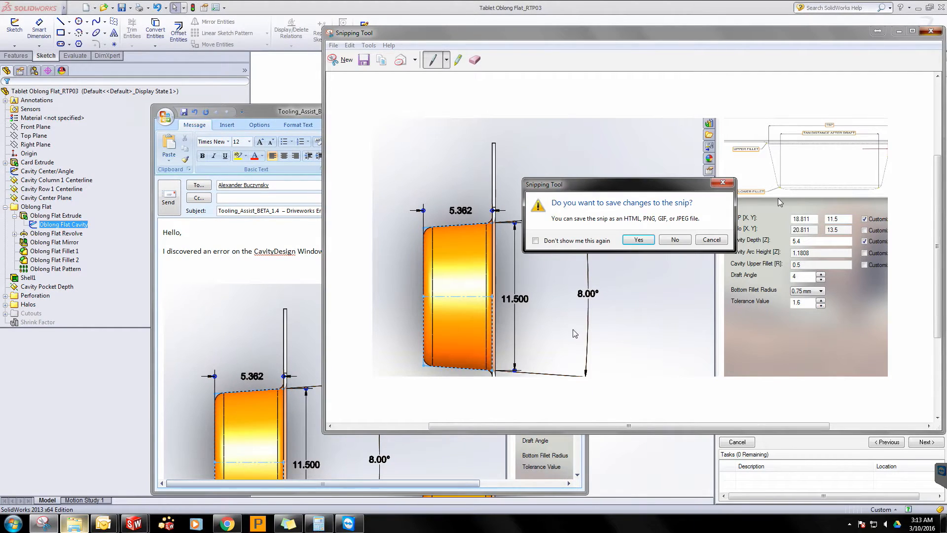
click(674, 241)
Step: Add "The cavity depth does not change after customization is selected." above the screenshot, and send the report, cancelling the mail server login
click(238, 270)
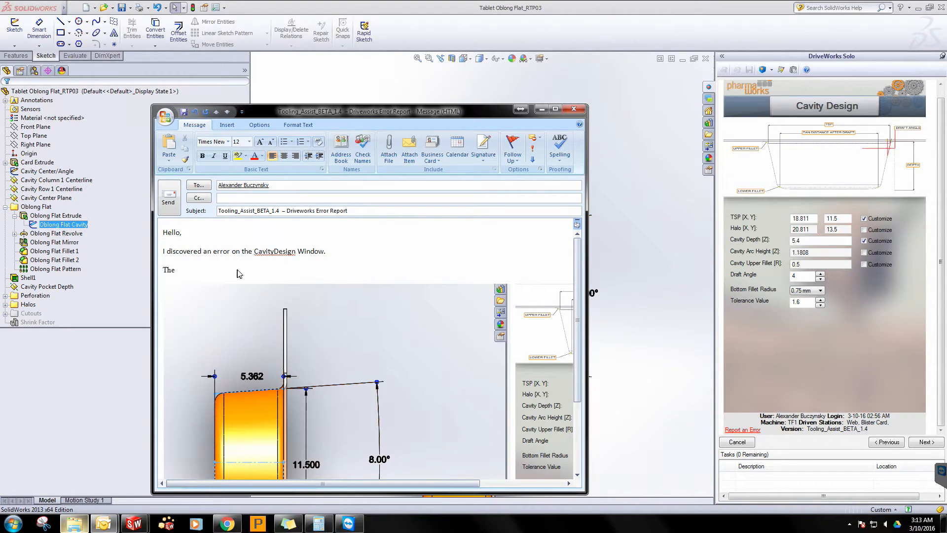
text(The cavity depth does not change after customization is selected.)
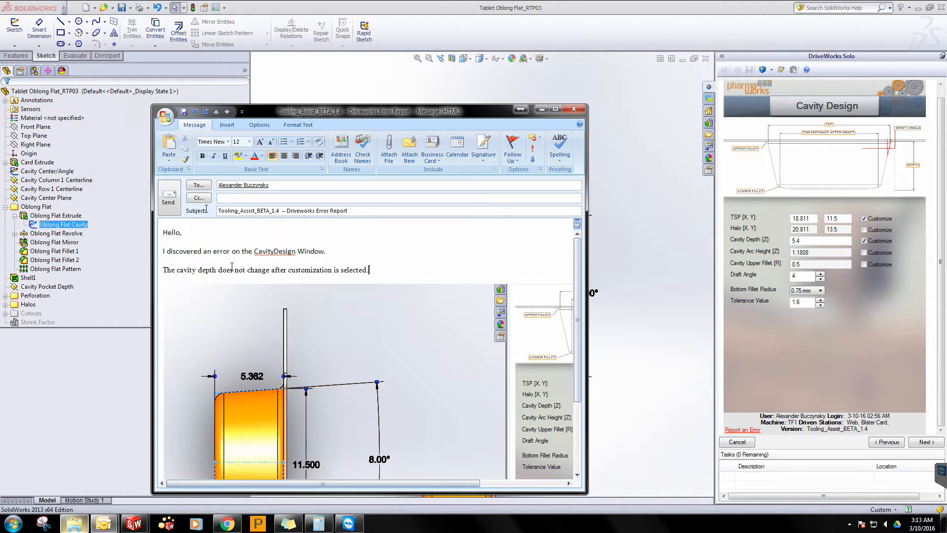
click(169, 198)
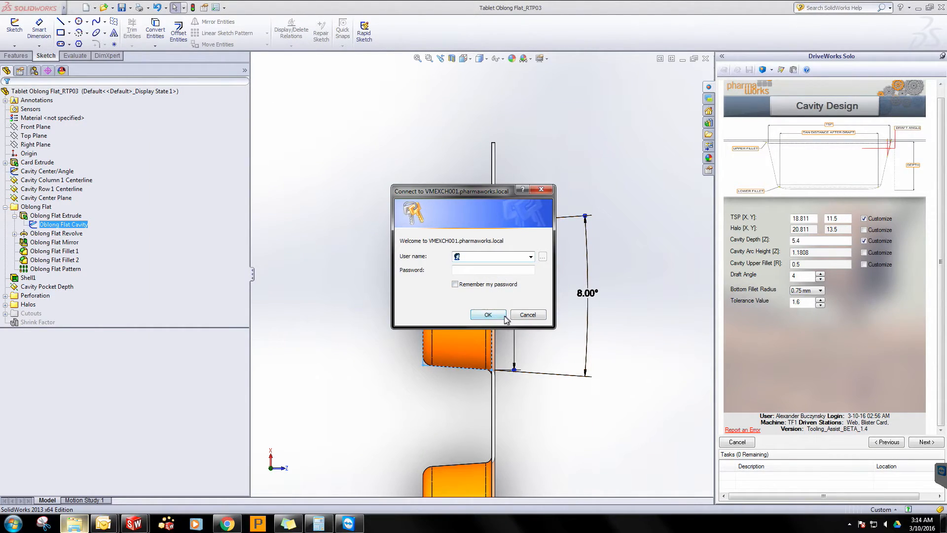
click(519, 315)
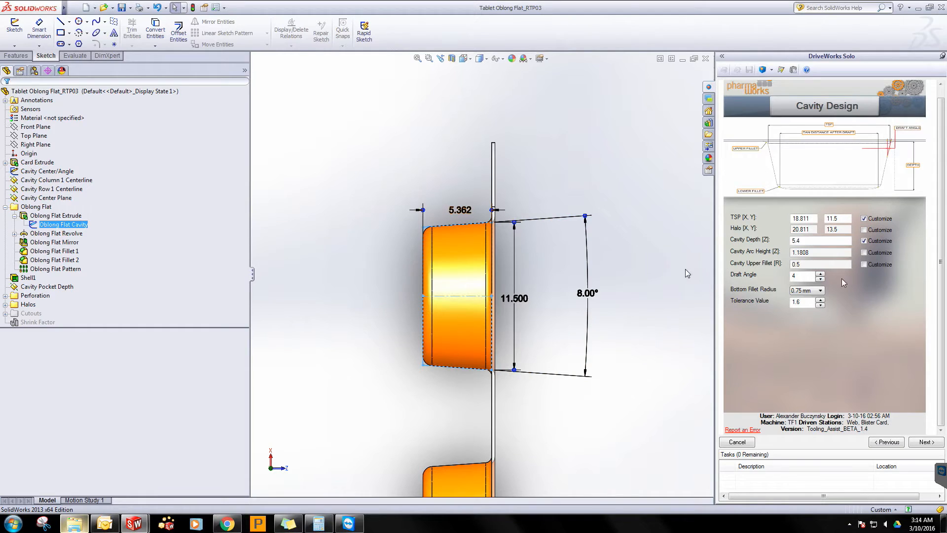
Step: Turn off cavity depth customization and check the sketch's TSP and draft angle dimensions against the form
click(866, 241)
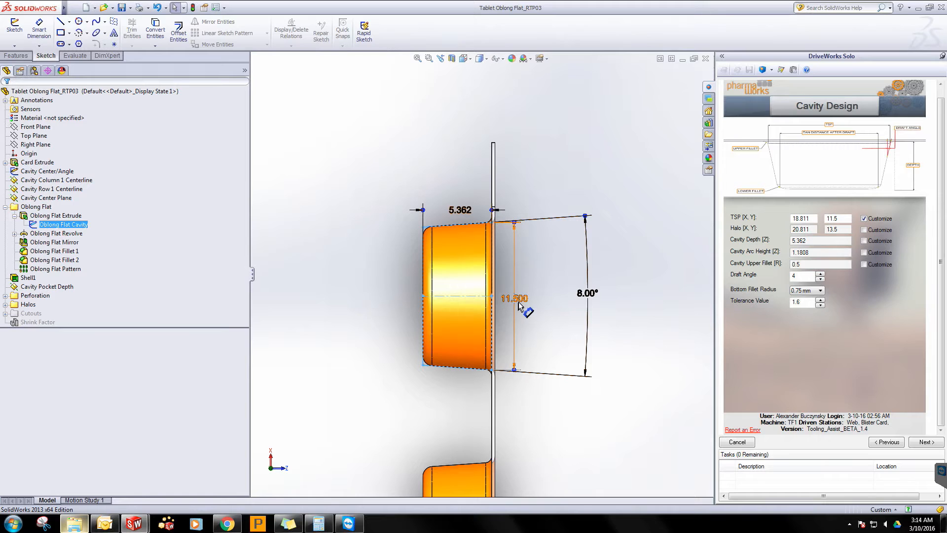
drag(514, 298, 523, 297)
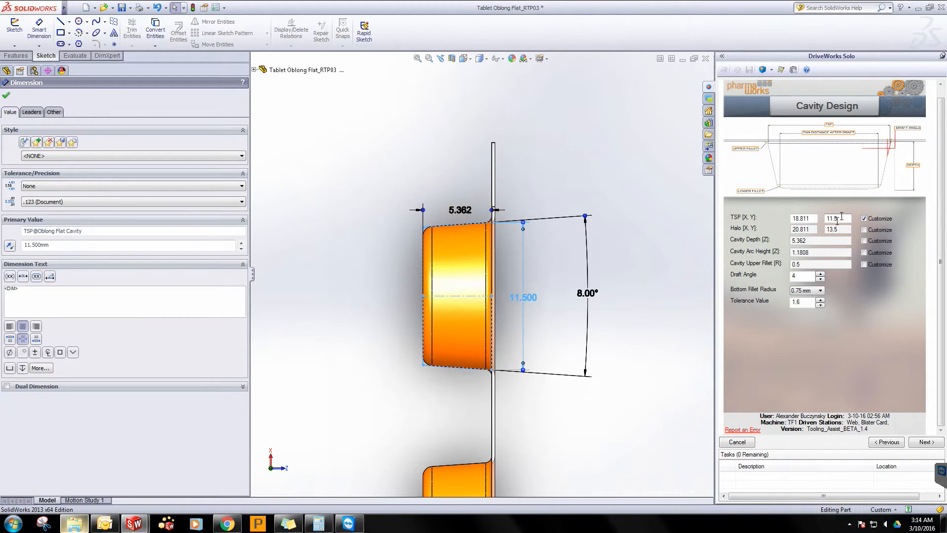
click(595, 302)
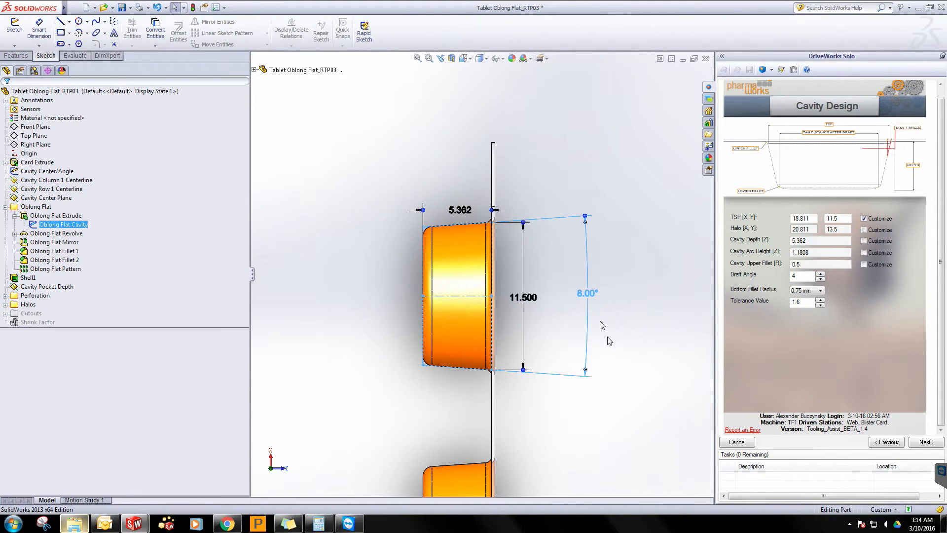
click(651, 308)
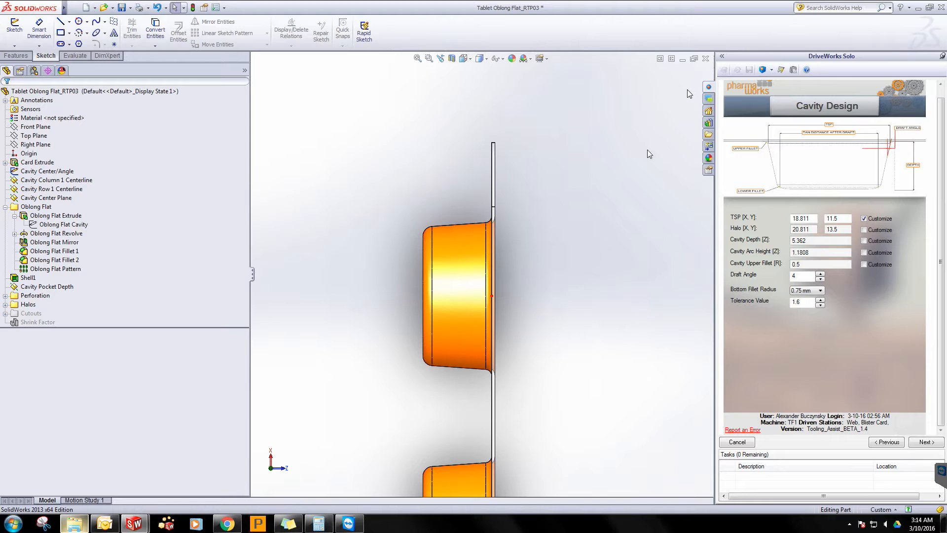
Step: Close the blister card part and return to the master assembly
click(705, 59)
click(507, 261)
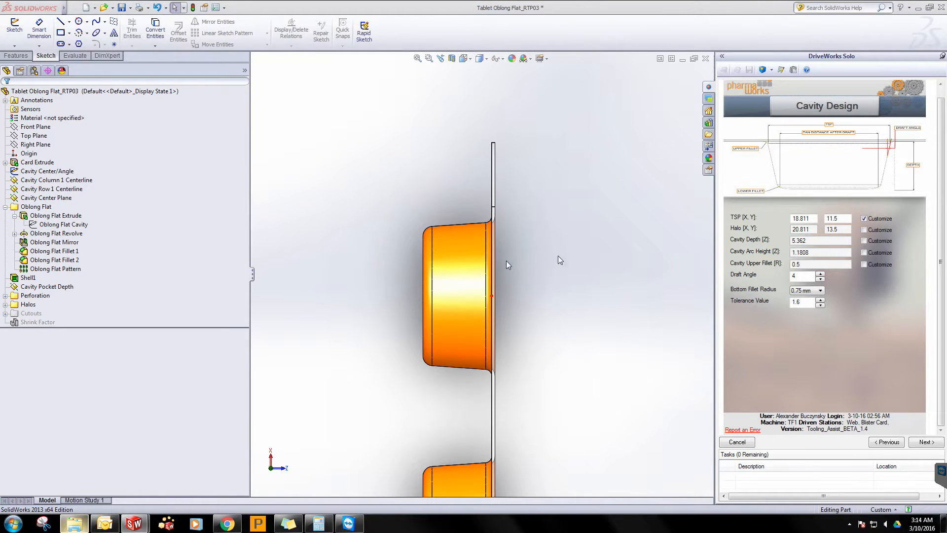
click(557, 276)
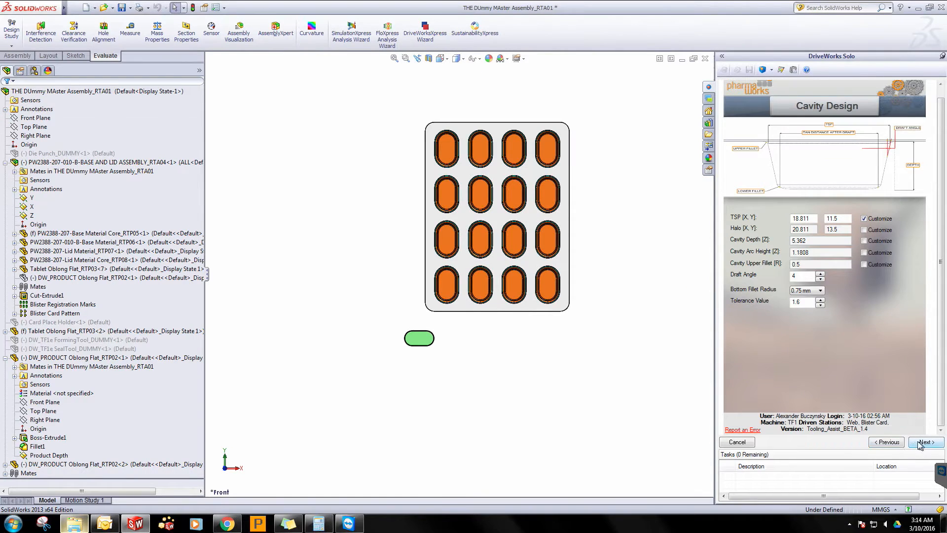
Step: Go to Card Options and set the cavity rotation to 45, the rows to 5 and the card size to Standard
click(920, 442)
double_click(772, 191)
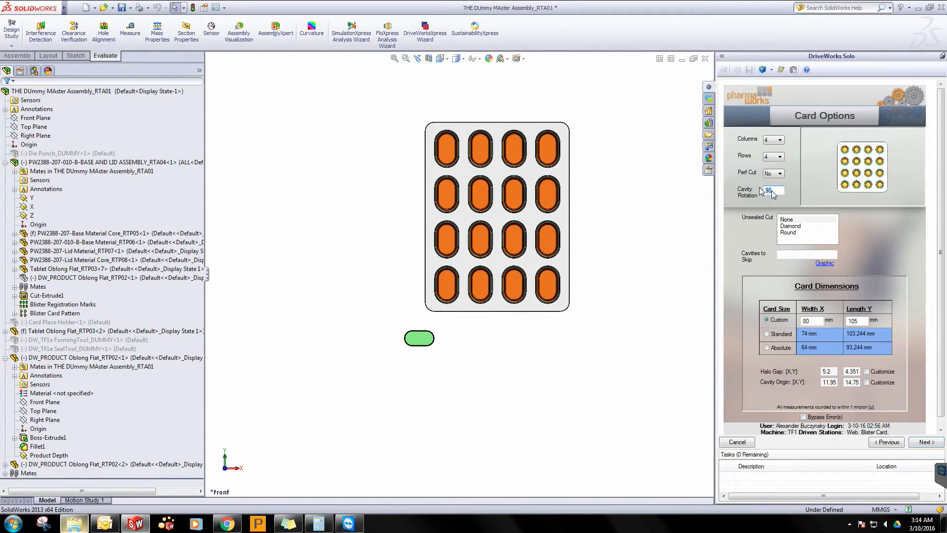
text(45)
click(775, 157)
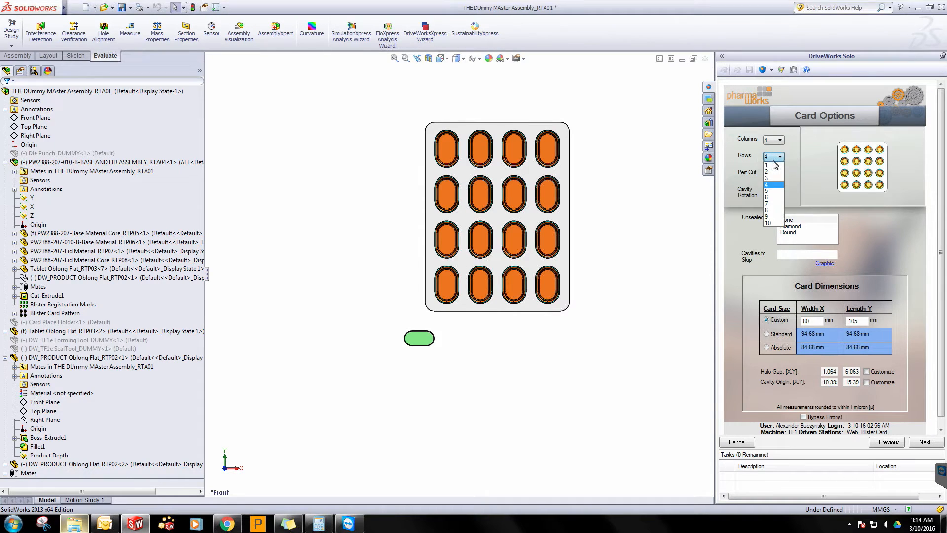
click(773, 191)
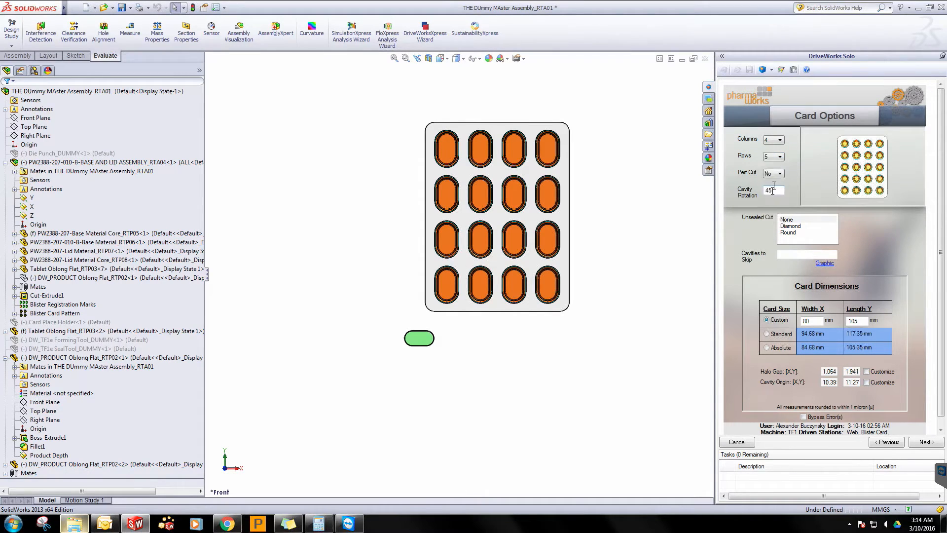
click(779, 335)
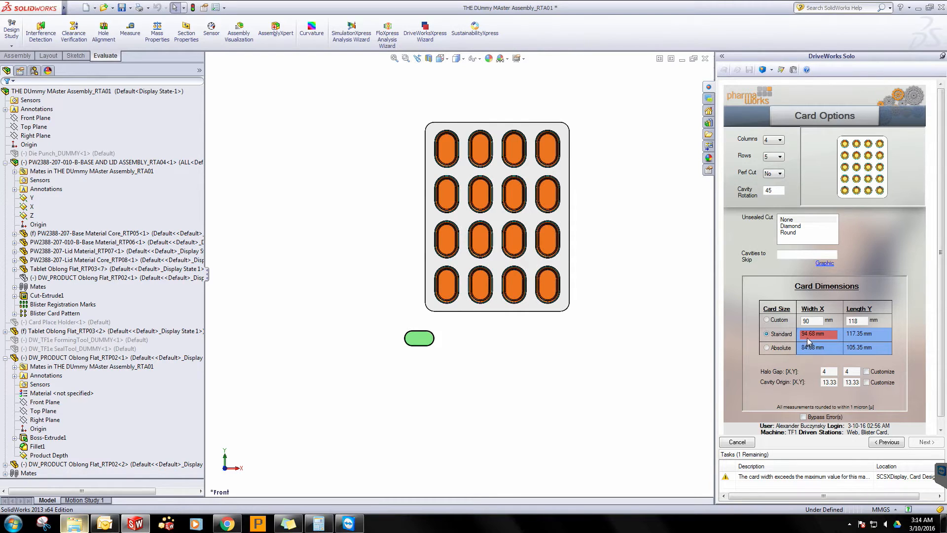
Step: Set the columns to 3 and try Perf Cut set to Yes, returning it to No
click(777, 141)
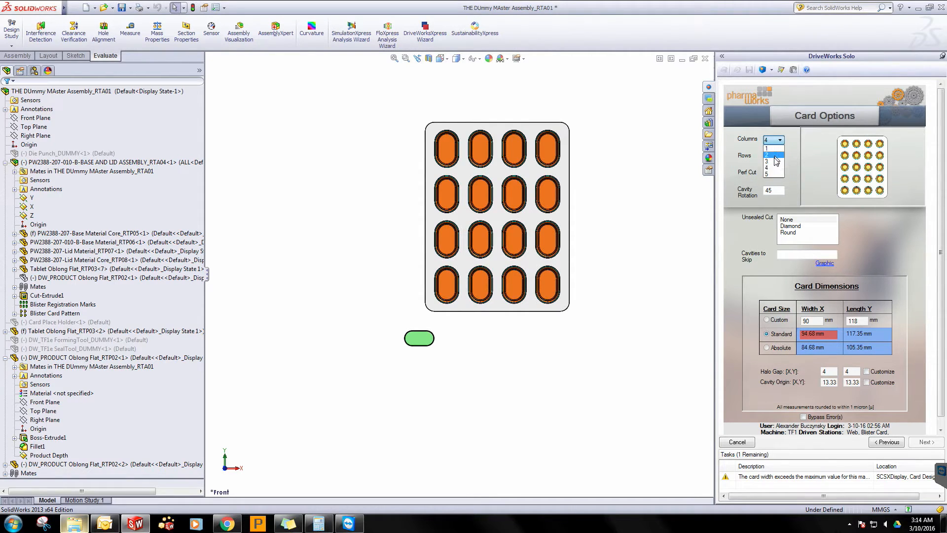
click(776, 160)
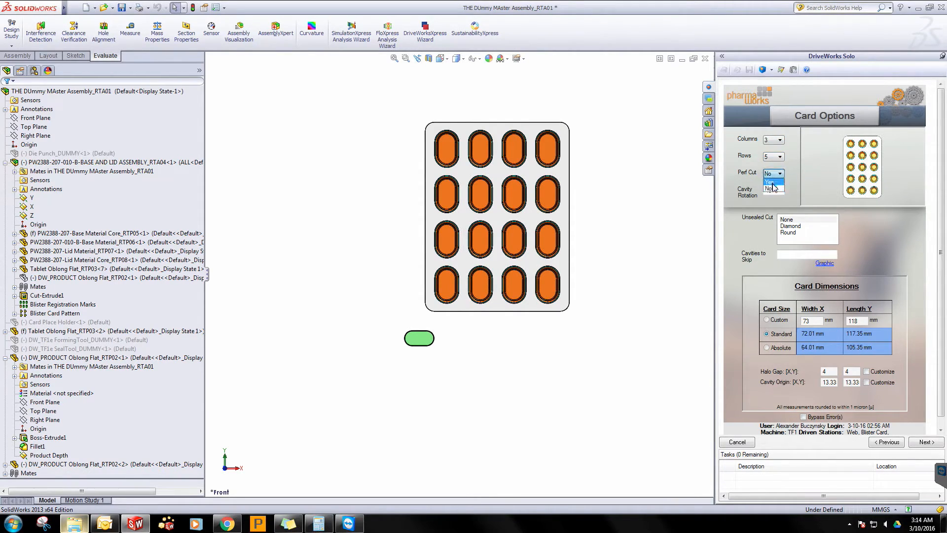
click(770, 182)
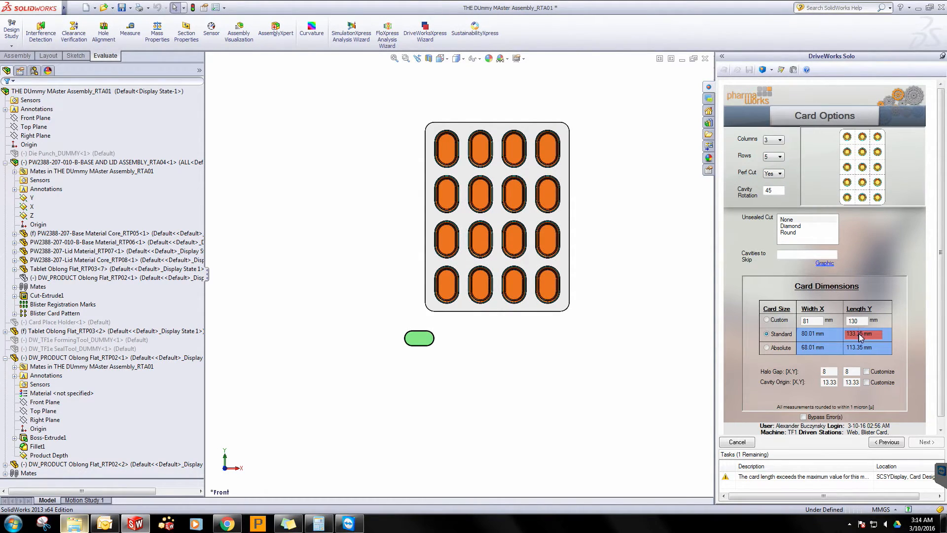
click(775, 174)
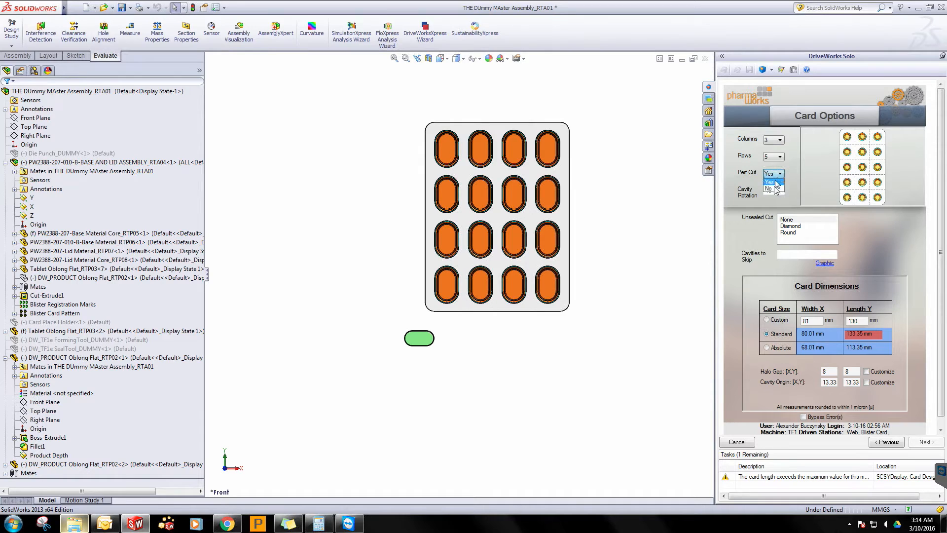
click(773, 189)
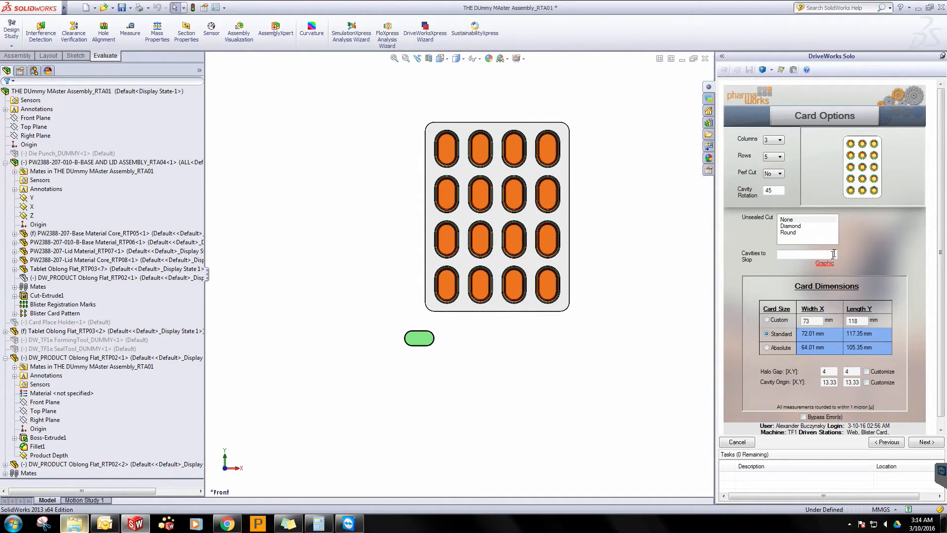
Step: Set the columns to 2 and the unsealed cut to Unsealed Area Strips with an unsealed width of 10
click(780, 139)
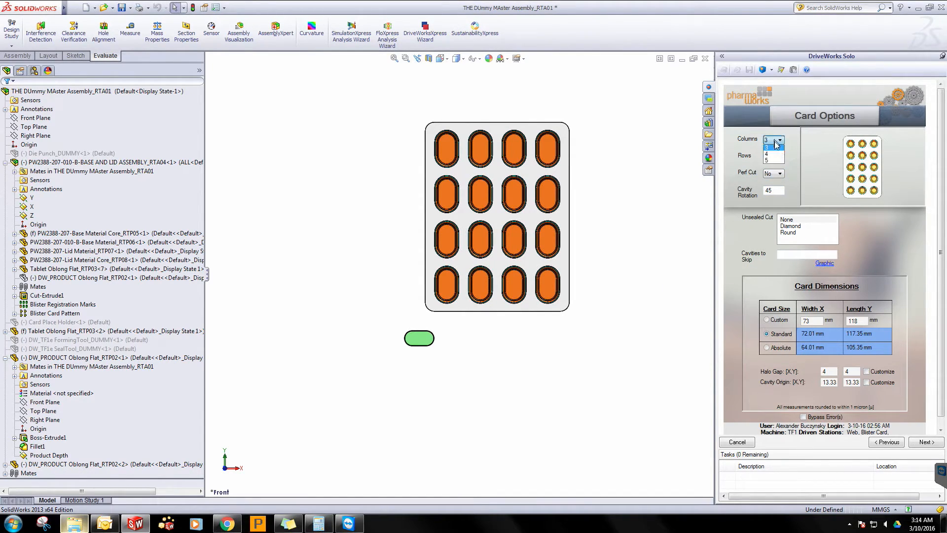
click(778, 156)
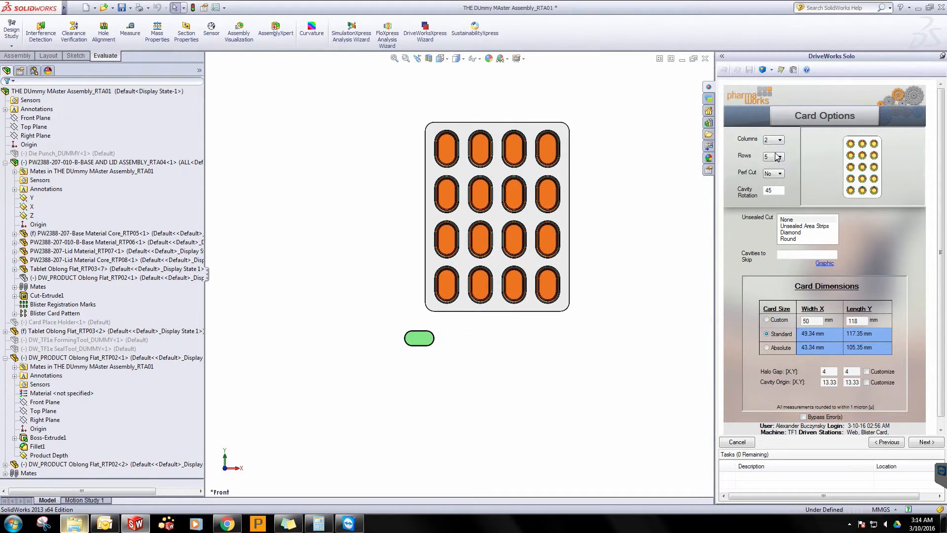
click(801, 227)
click(886, 246)
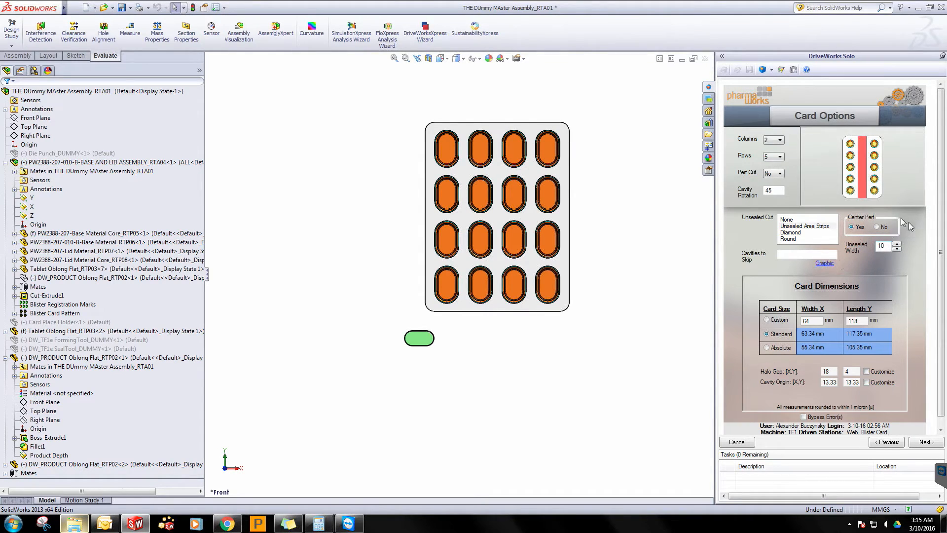
click(791, 255)
Step: Regenerate the assembly model from the current card options, cancelling the attempt to close the assembly
click(706, 59)
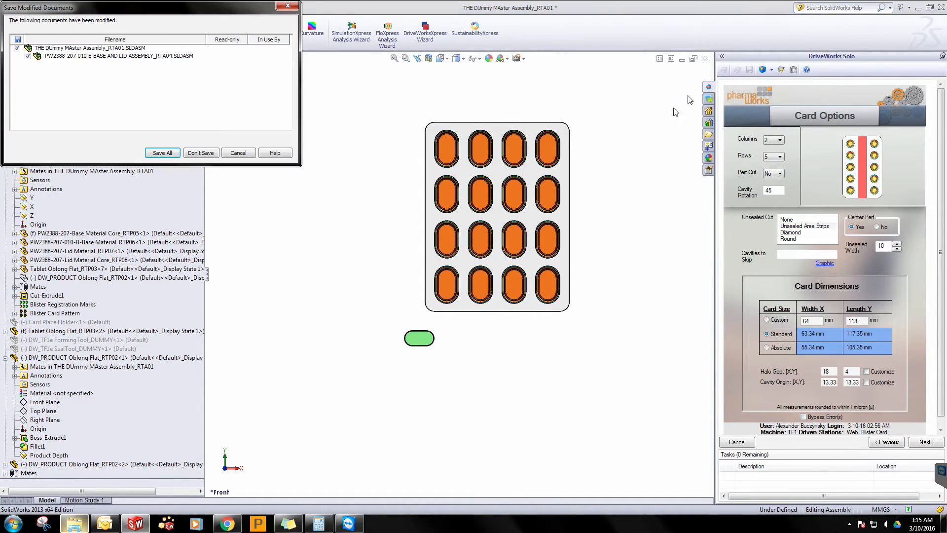
click(239, 153)
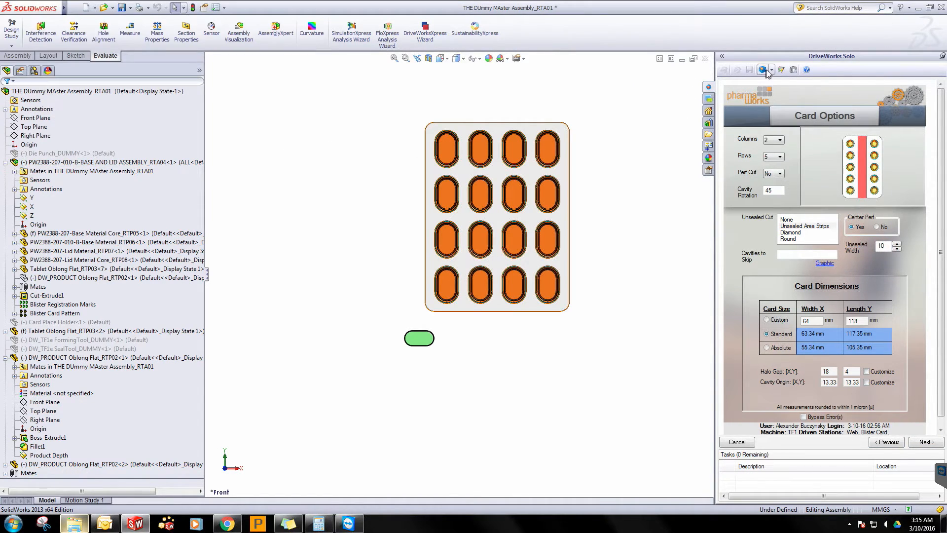
click(763, 70)
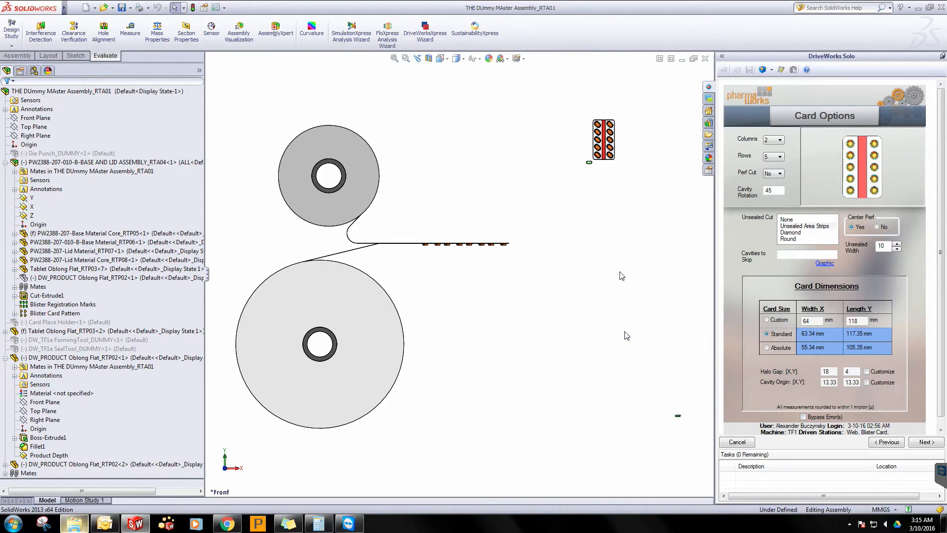
Step: Measure the gap between the outer edges of two vertically adjacent cavities on the regenerated card
scroll(598, 161, down, 3)
scroll(597, 161, down, 5)
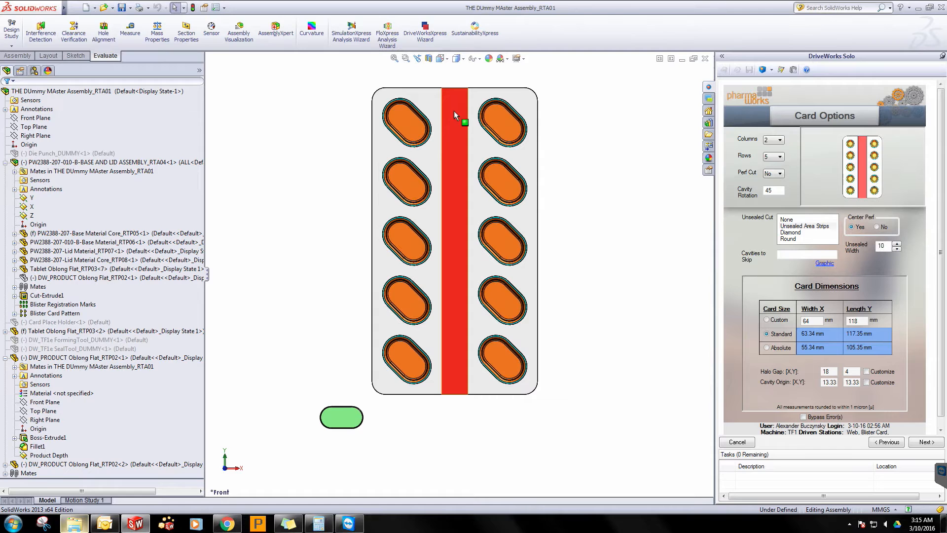
click(141, 42)
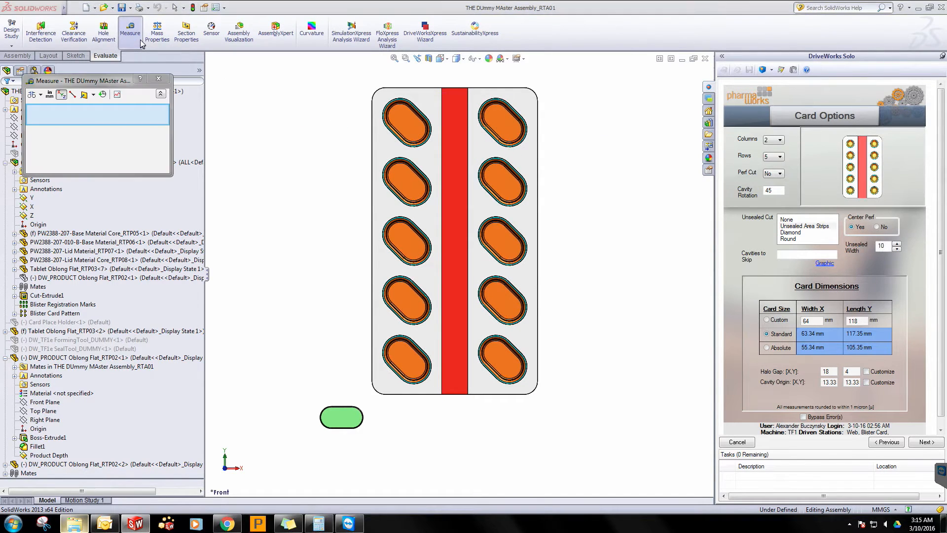
scroll(540, 205, down, 8)
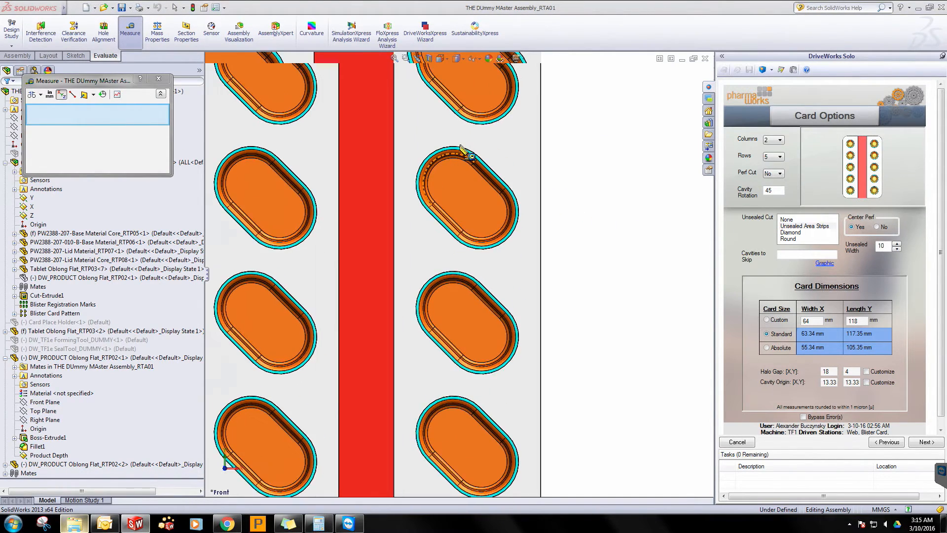
scroll(461, 148, down, 3)
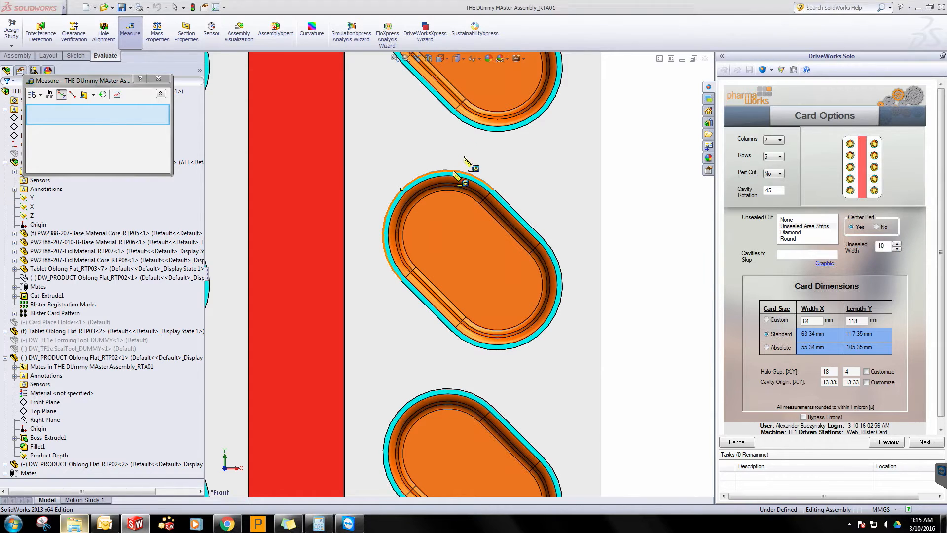
click(455, 172)
click(484, 130)
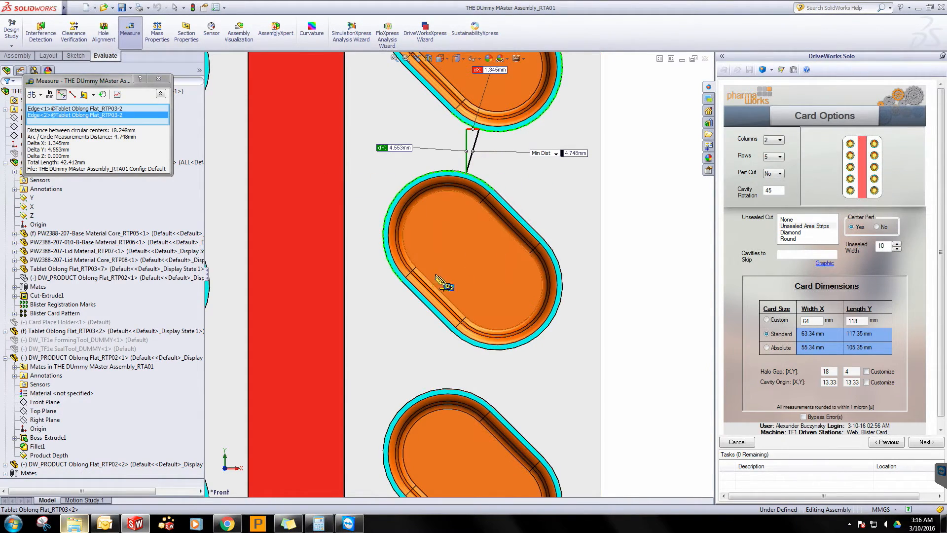
scroll(413, 250, up, 2)
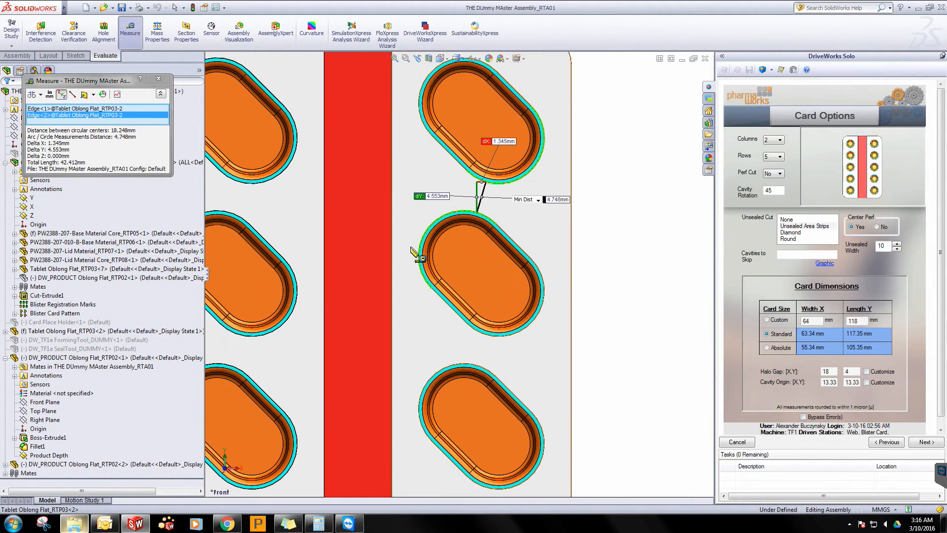
scroll(412, 249, up, 3)
scroll(461, 230, down, 1)
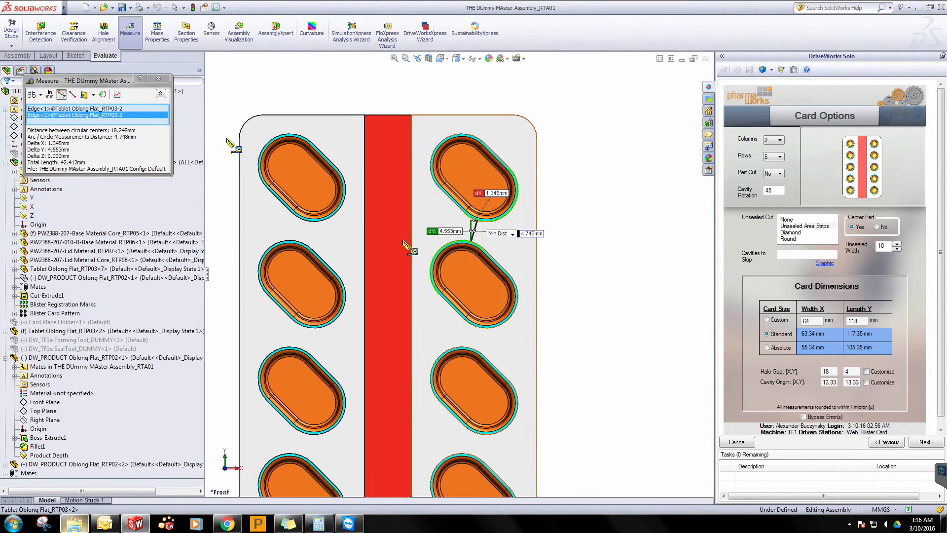
click(158, 79)
Step: Measure the distance from the upper right cavity to the card's right edge and clear the measurement
scroll(507, 271, down, 4)
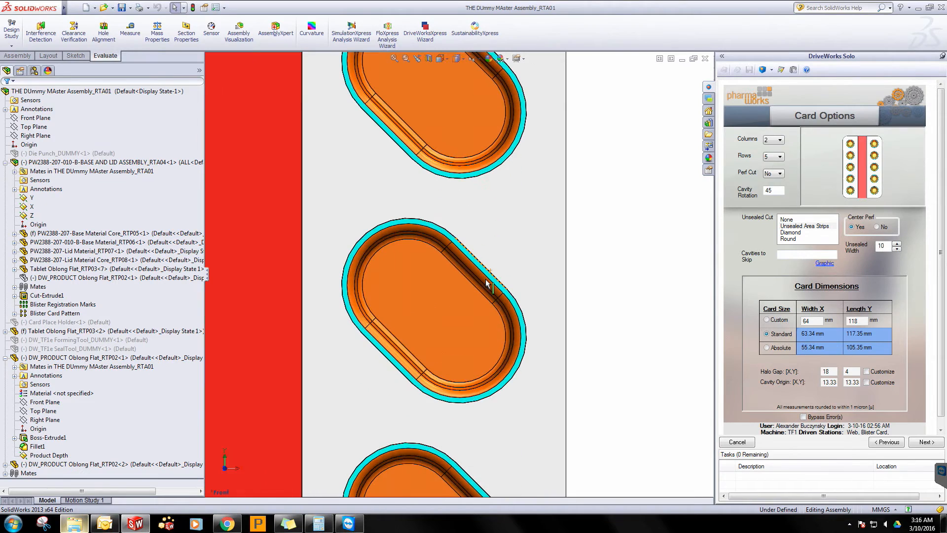
scroll(486, 279, up, 3)
click(127, 39)
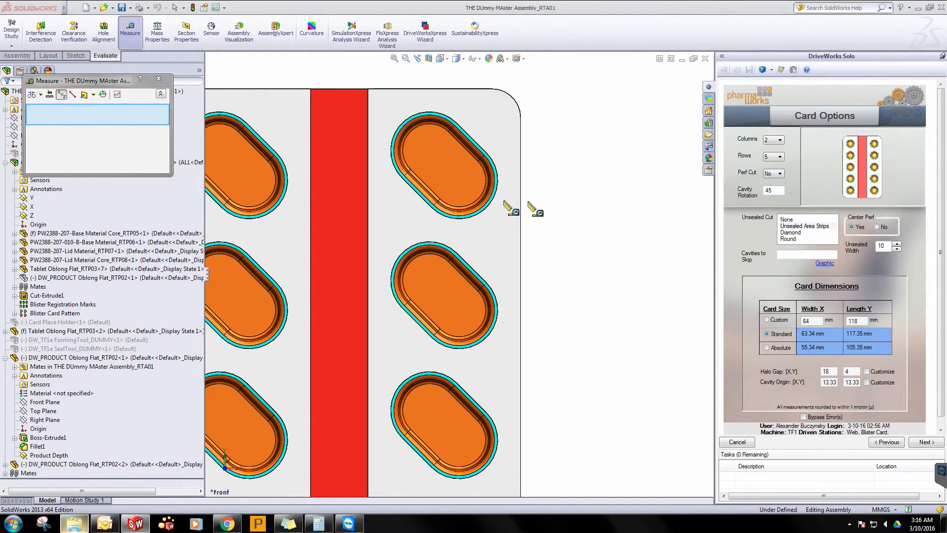
scroll(523, 203, down, 2)
click(481, 191)
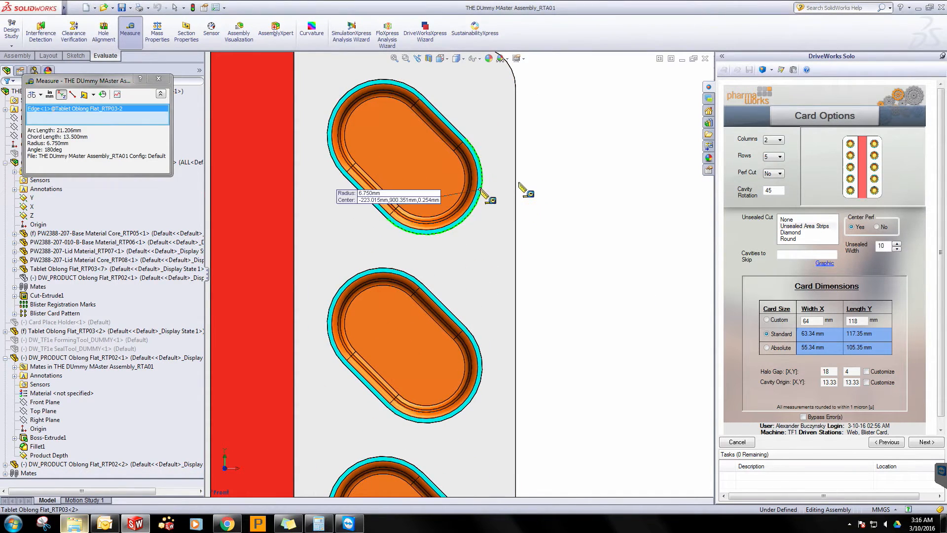
click(517, 187)
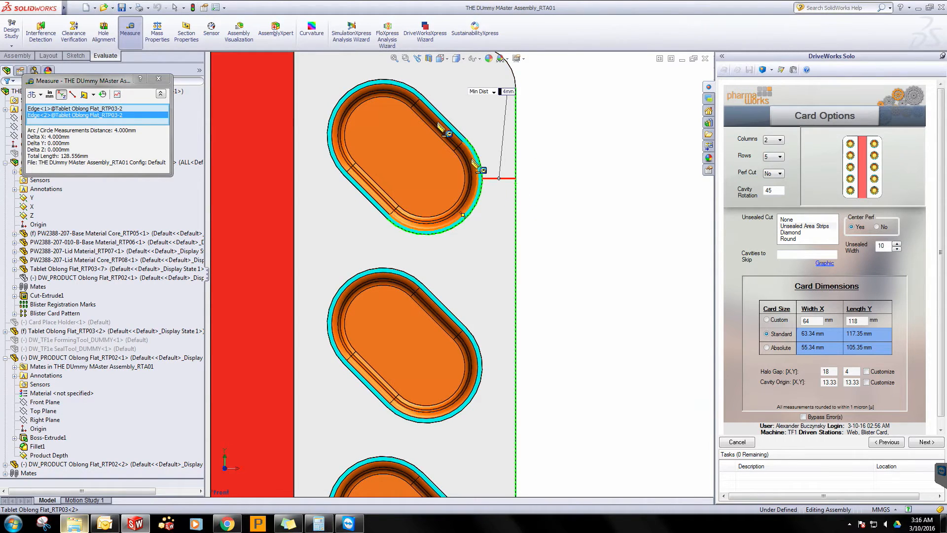
scroll(441, 123, up, 2)
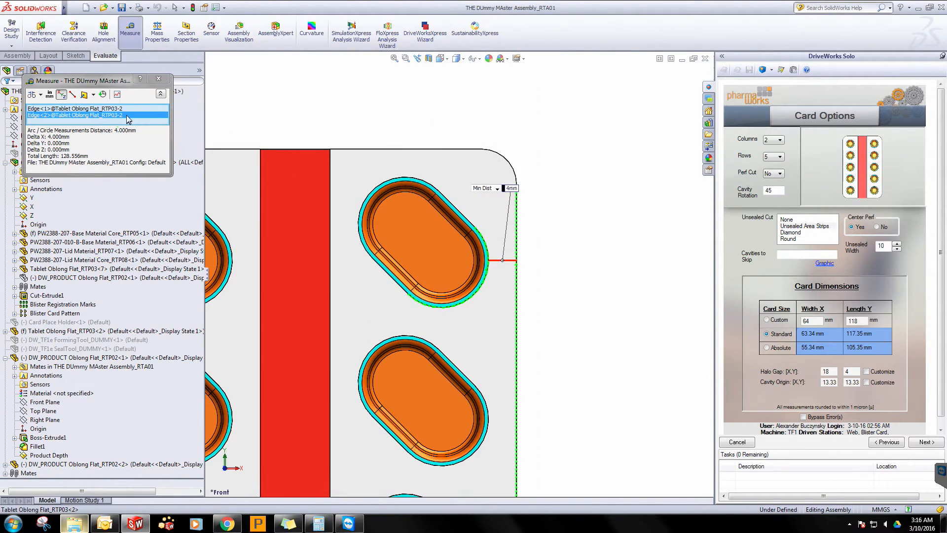
right_click(128, 119)
click(148, 121)
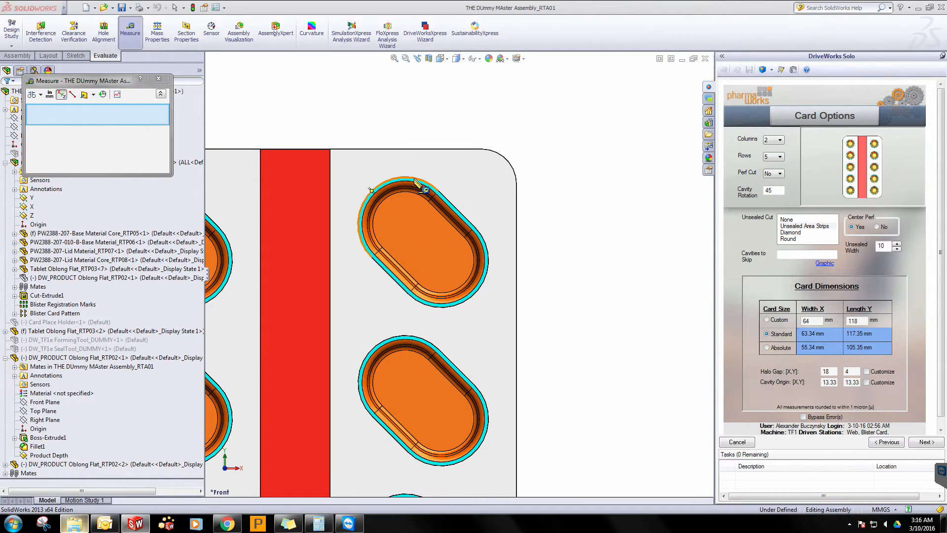
Step: Measure the distance from the upper right cavity to the card's top edge and close the measurement
click(416, 182)
click(416, 149)
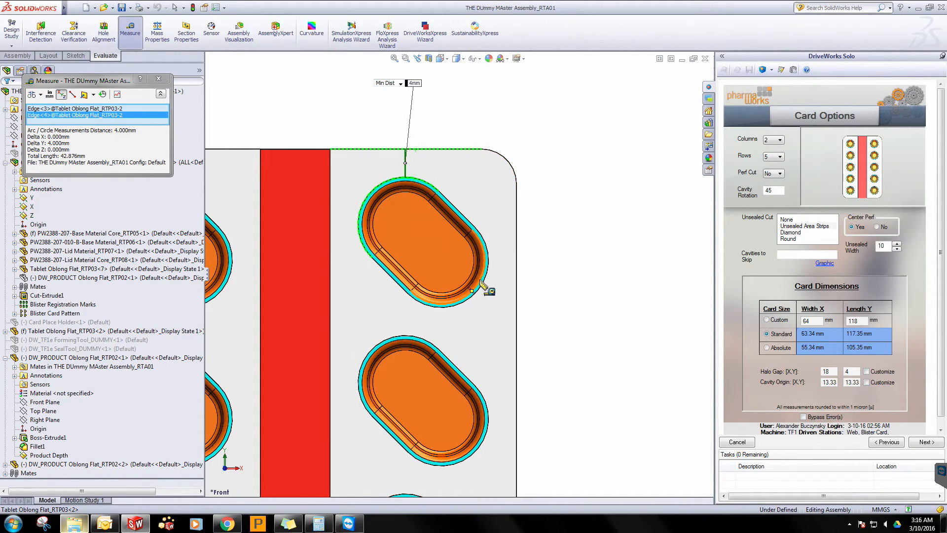
right_click(140, 118)
click(168, 119)
click(158, 78)
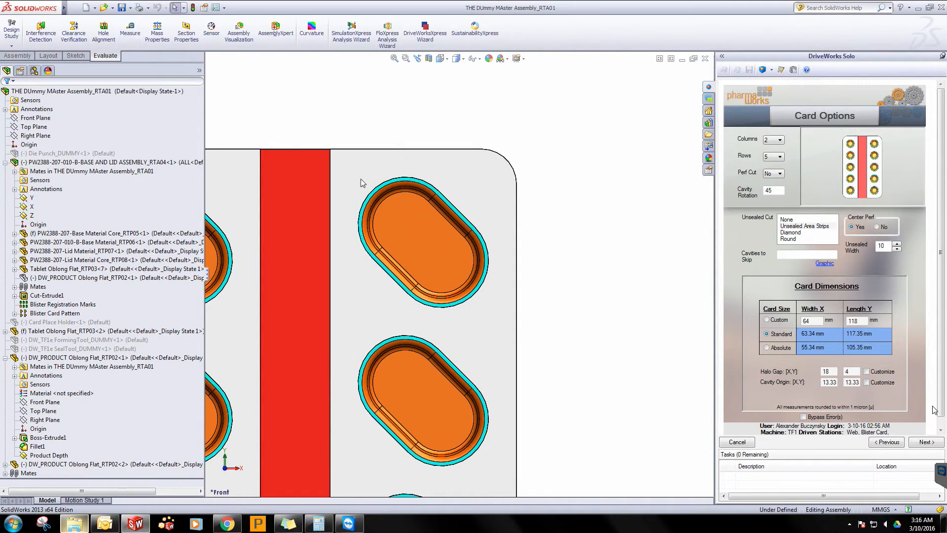
Step: Choose a Custom card size with a length of 120 mm, entering 65 mm as the width and clearing it again
click(781, 320)
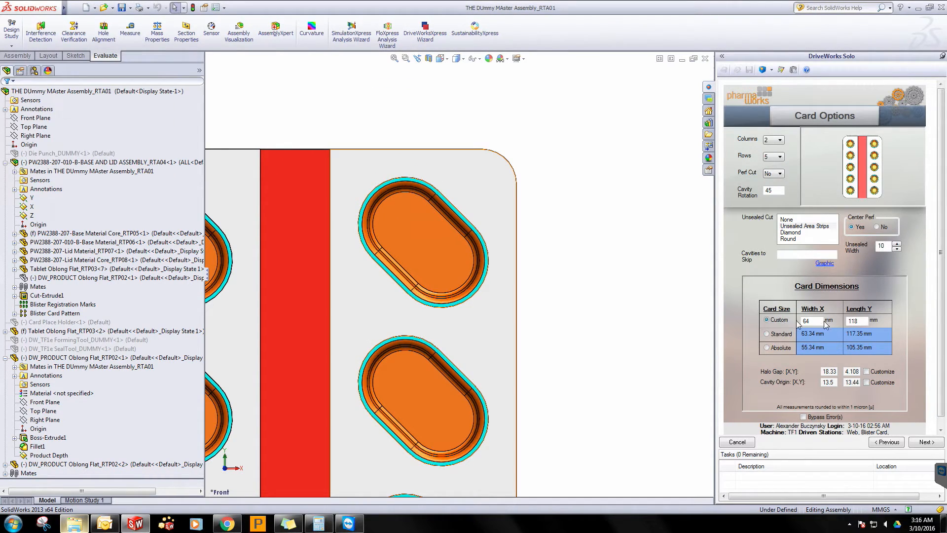
click(801, 324)
text(65)
click(863, 322)
scroll(451, 336, down, 3)
scroll(436, 328, up, 6)
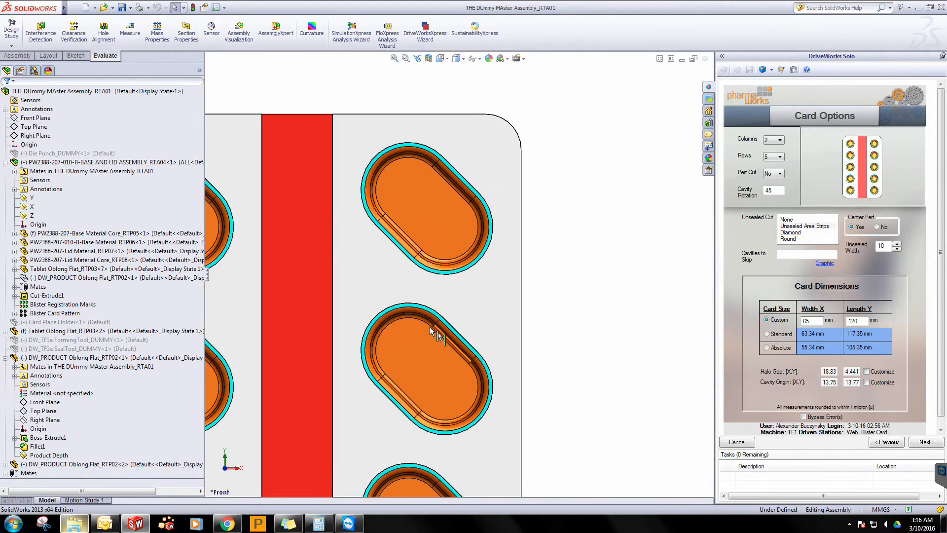
key(BackSpace)
key(BackSpace)
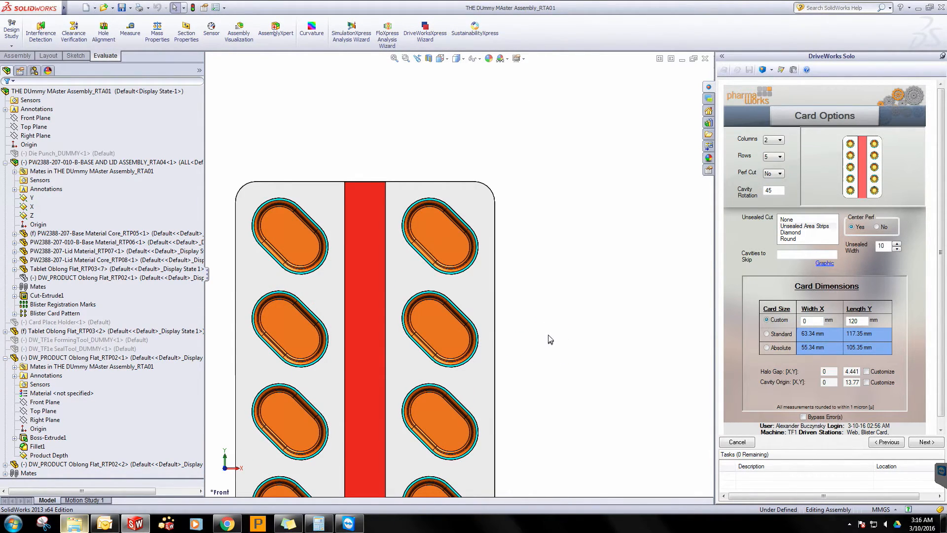
Step: Examine the full assembly in a dimetric view, including the cavity pattern and registration marks on the web
click(440, 58)
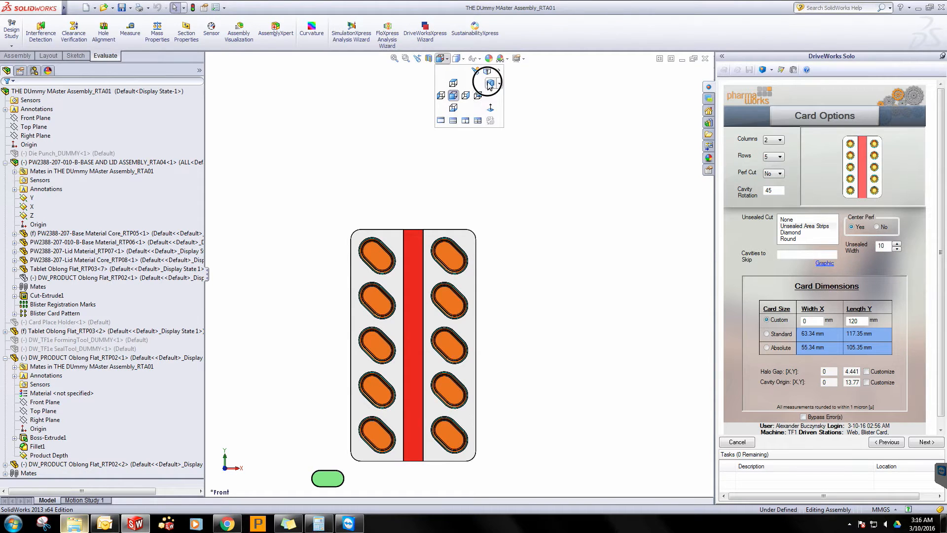
click(490, 84)
scroll(472, 260, down, 10)
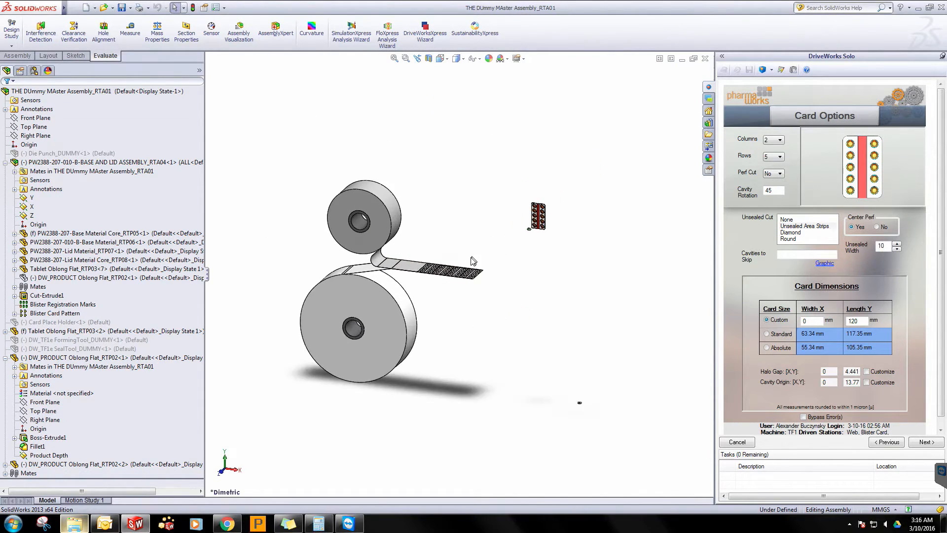
middle_drag(440, 301, 413, 331)
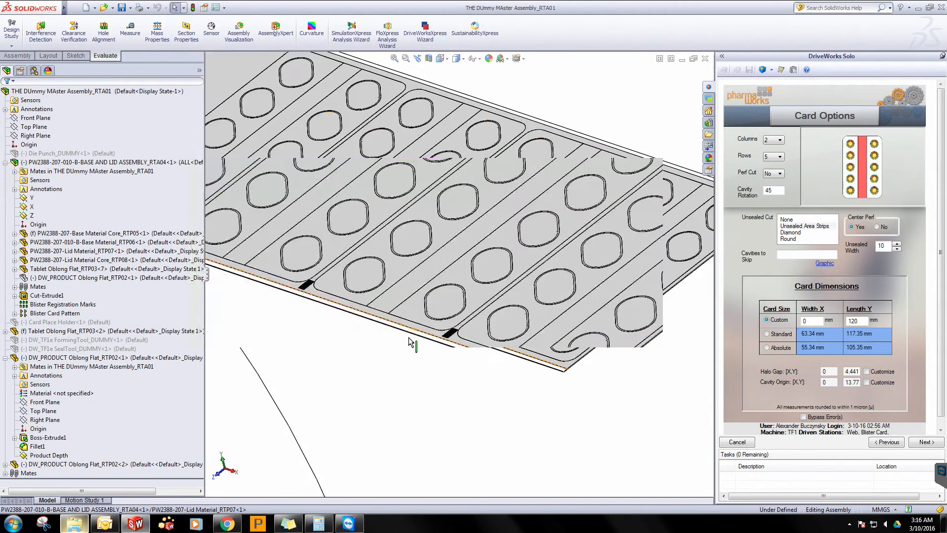
scroll(412, 340, up, 5)
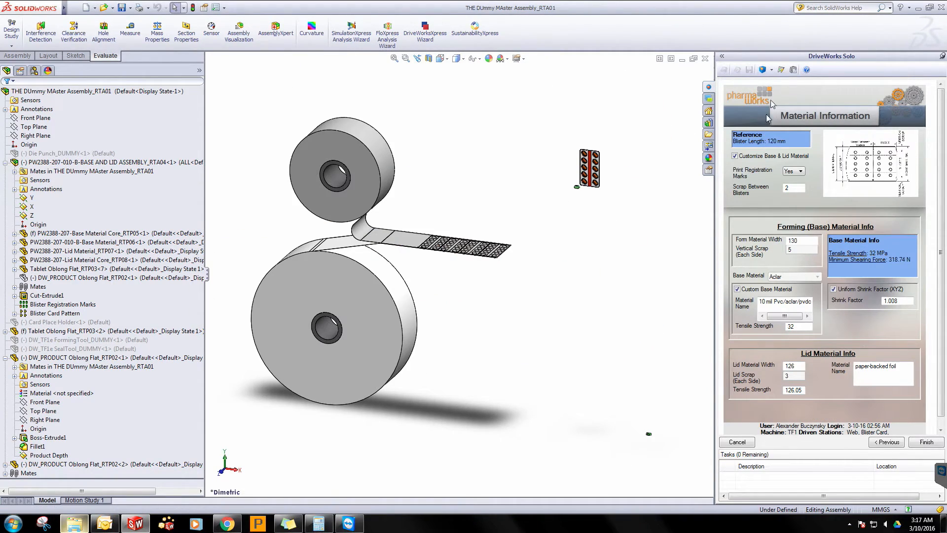
Step: Finish the configuration, saving the models with final file names, generating drawings and opening the results folder when done
click(921, 444)
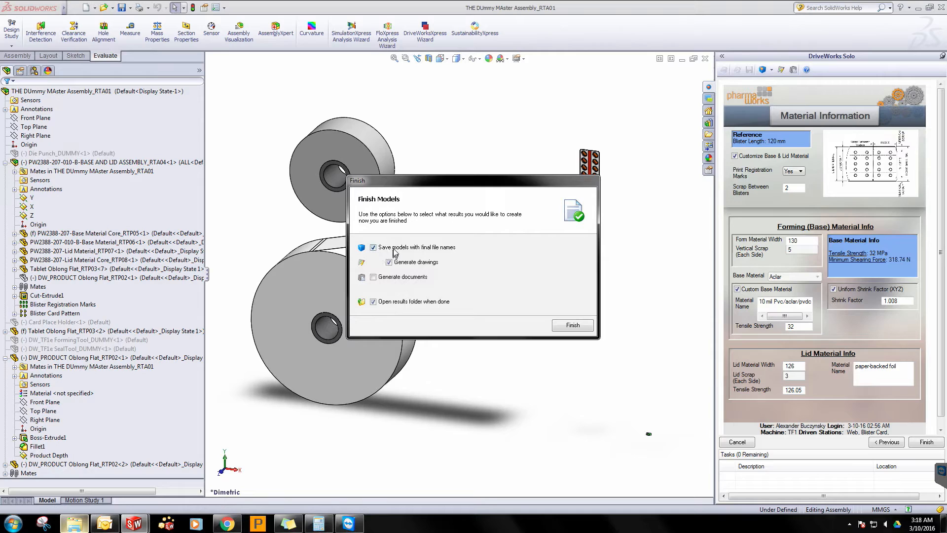
click(576, 323)
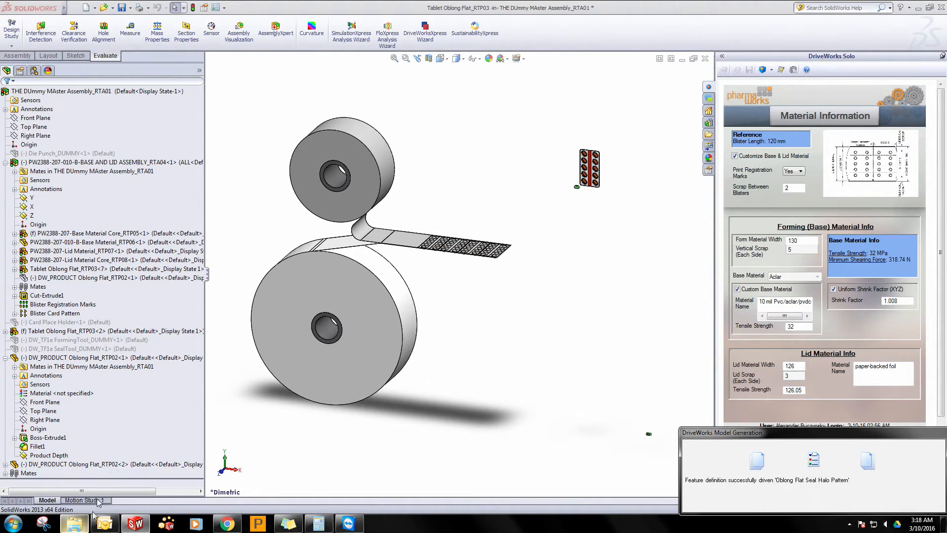
Step: Bring up the Experiment 8 output folder and review the model generation report Report-20160310-5 from the results folder
click(83, 527)
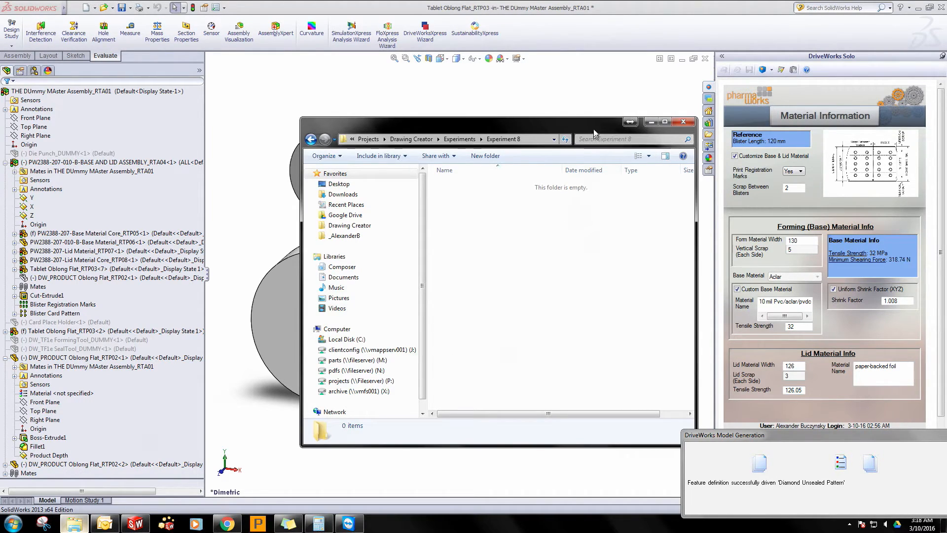
drag(593, 129, 580, 124)
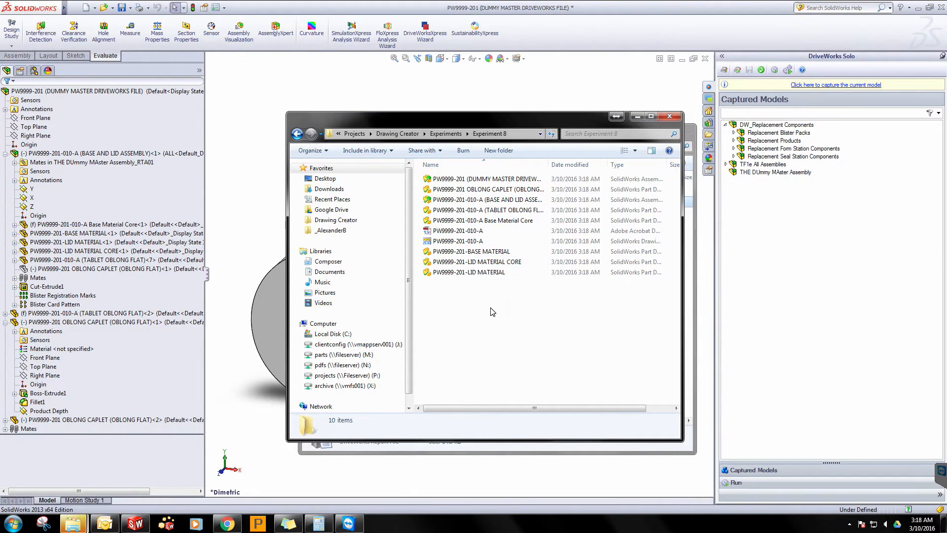
click(580, 452)
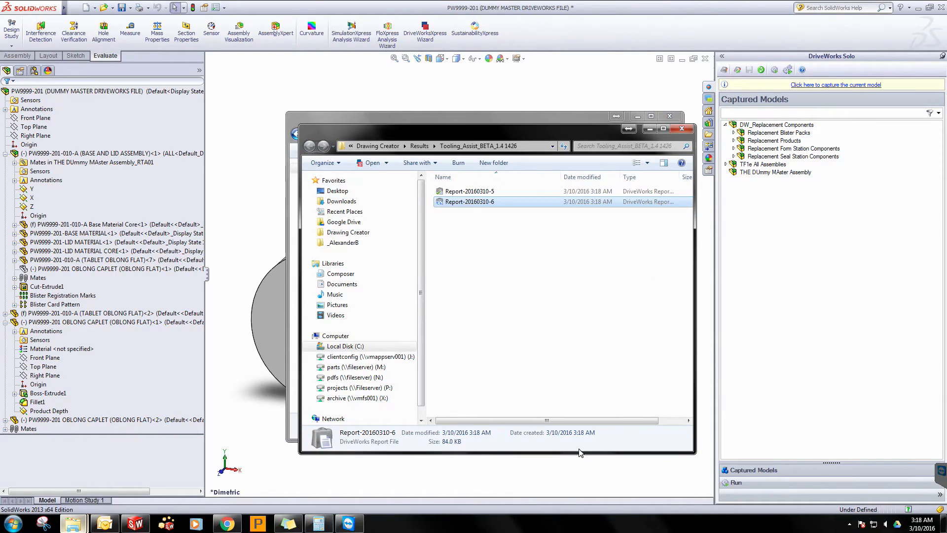
double_click(502, 192)
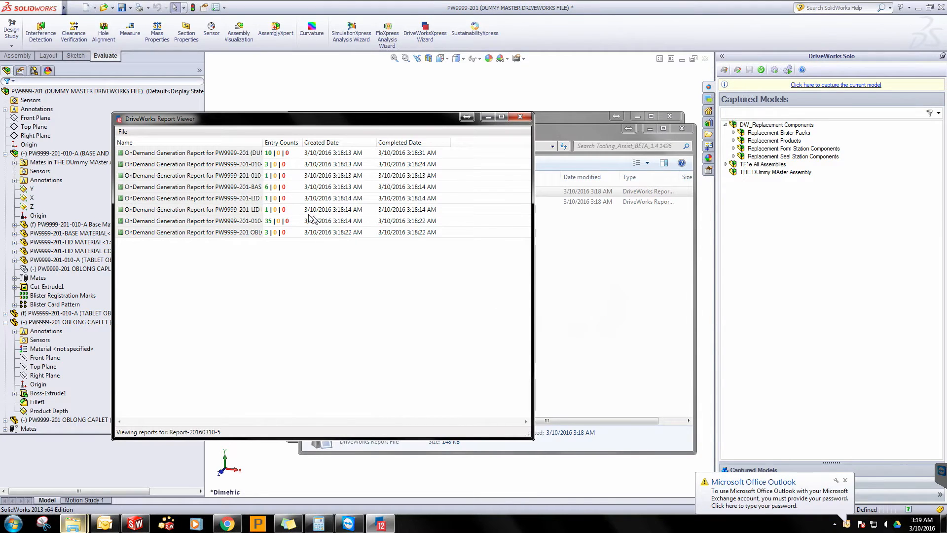
click(275, 155)
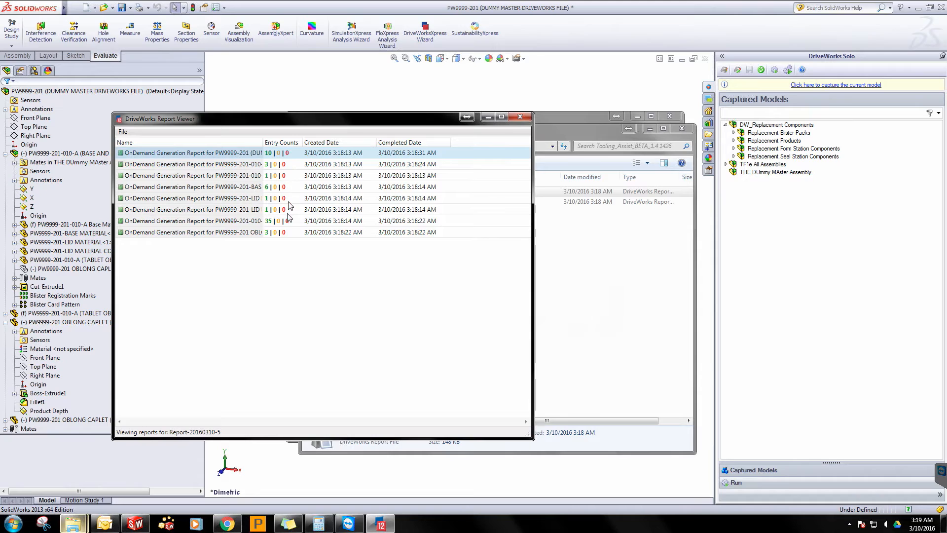
click(526, 121)
Step: Read the On Demand Drawing Generation entries in Report-20160310-6 through to the last line, and close the report and results folder
double_click(491, 202)
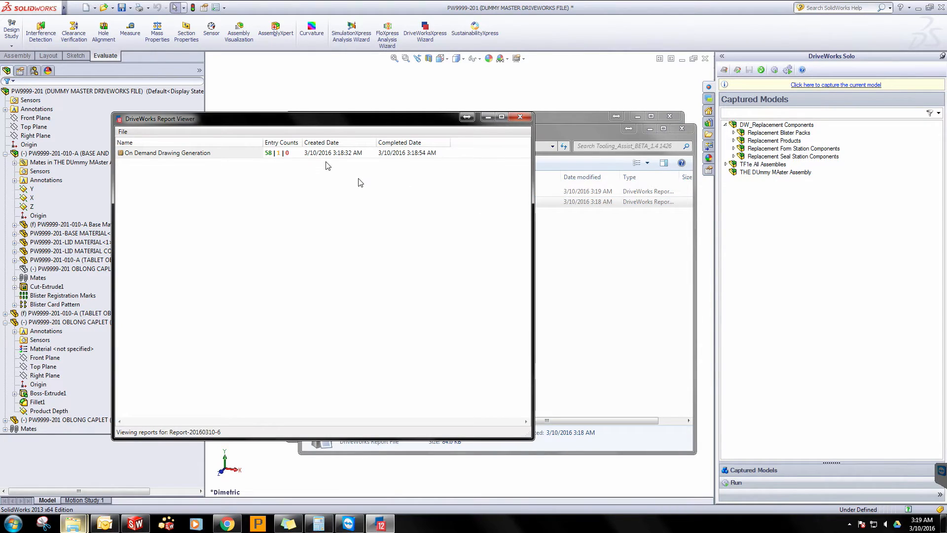
double_click(285, 154)
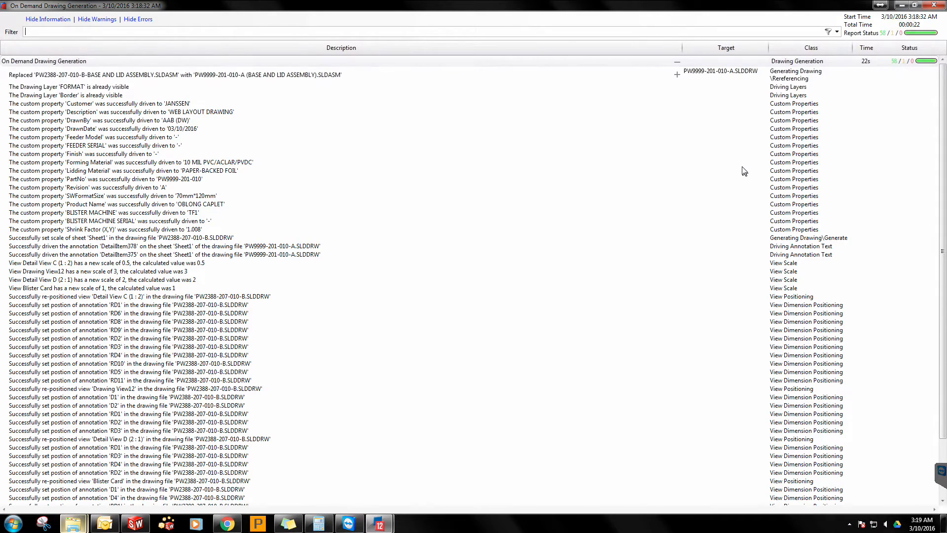
scroll(744, 171, down, 3)
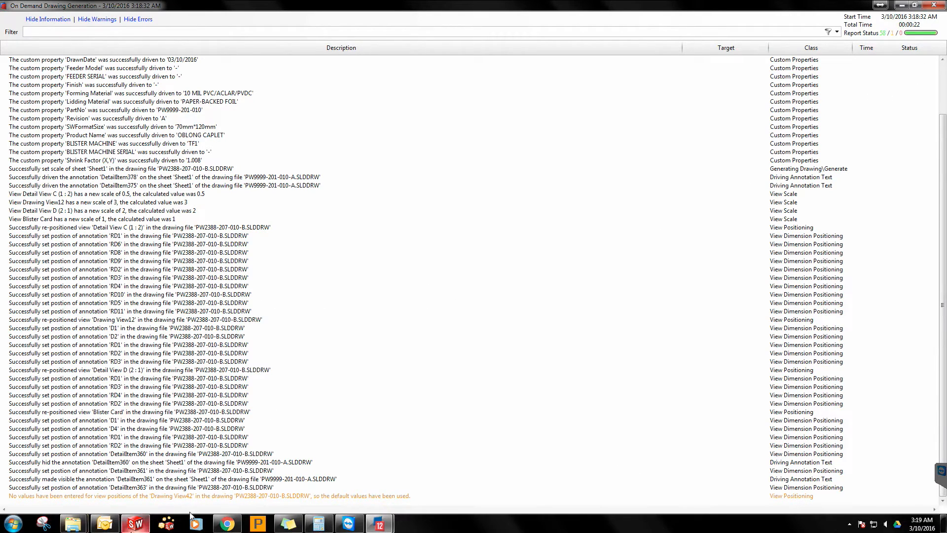
scroll(264, 285, up, 3)
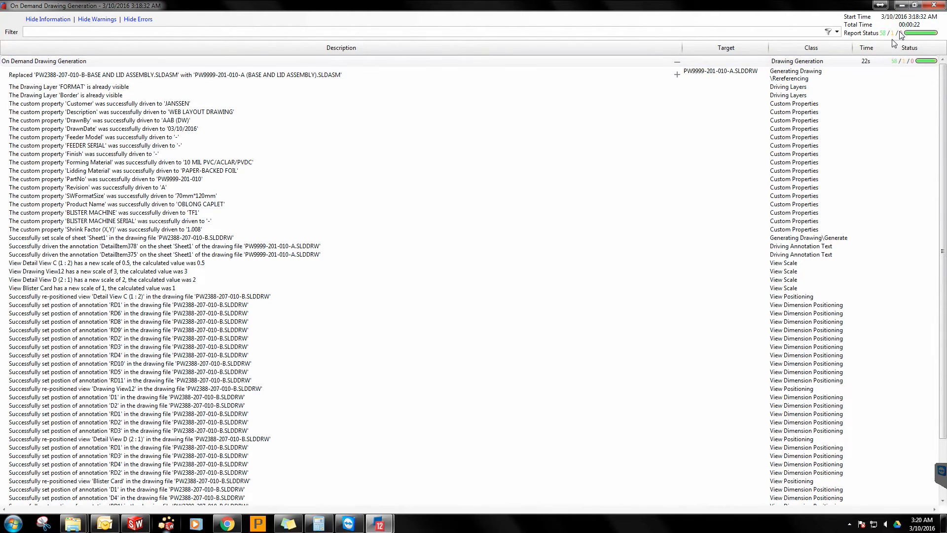
click(940, 7)
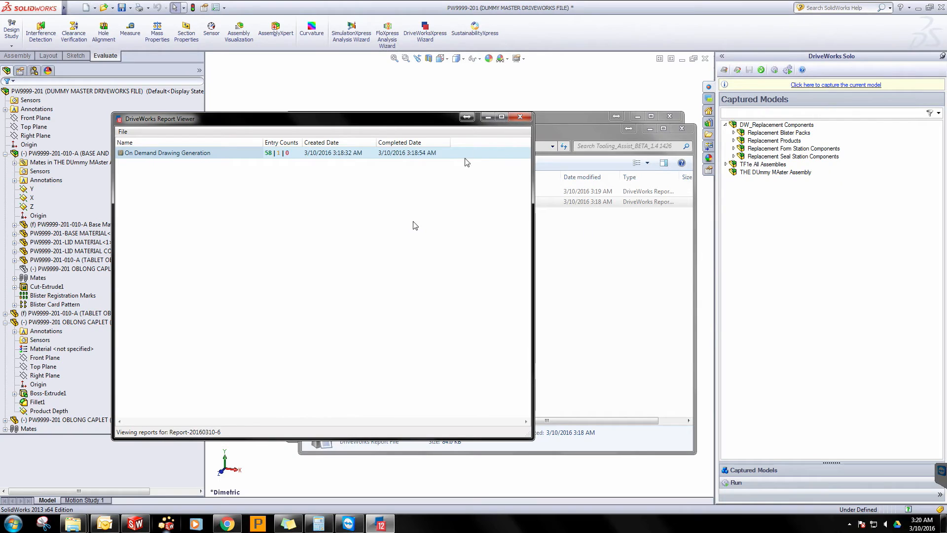
click(520, 117)
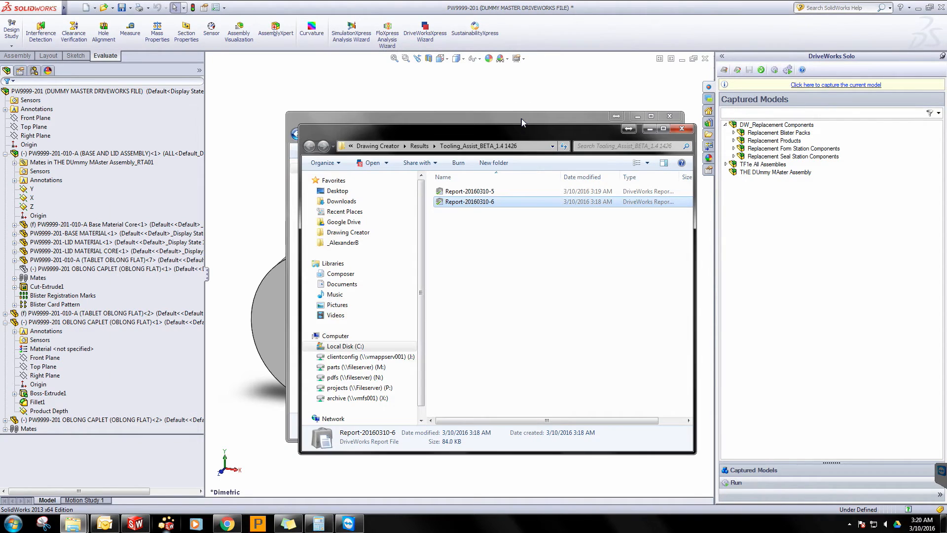
click(682, 130)
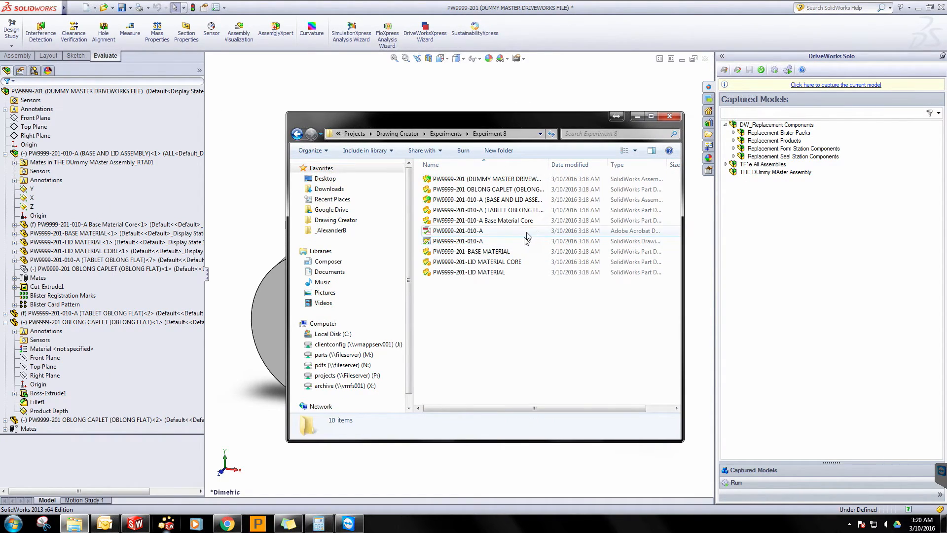
click(517, 242)
double_click(517, 242)
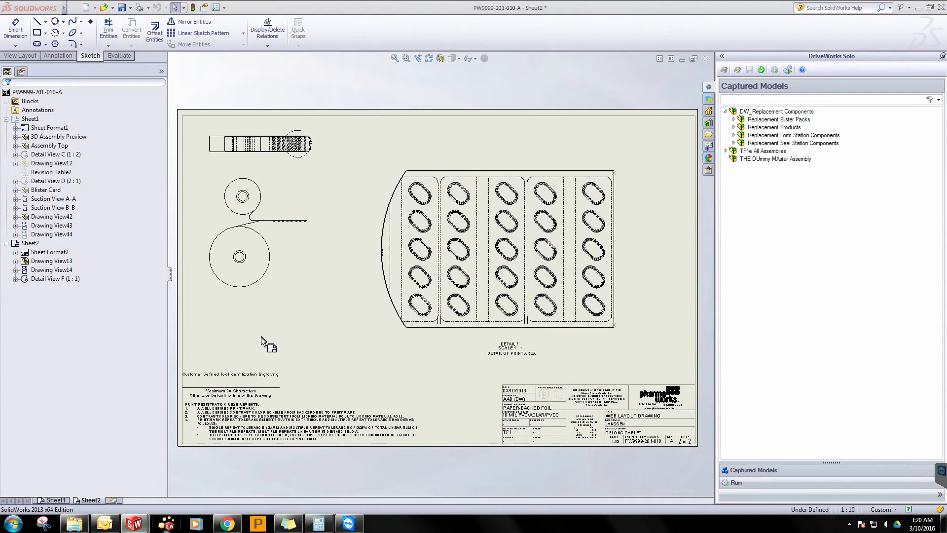
right_click(55, 501)
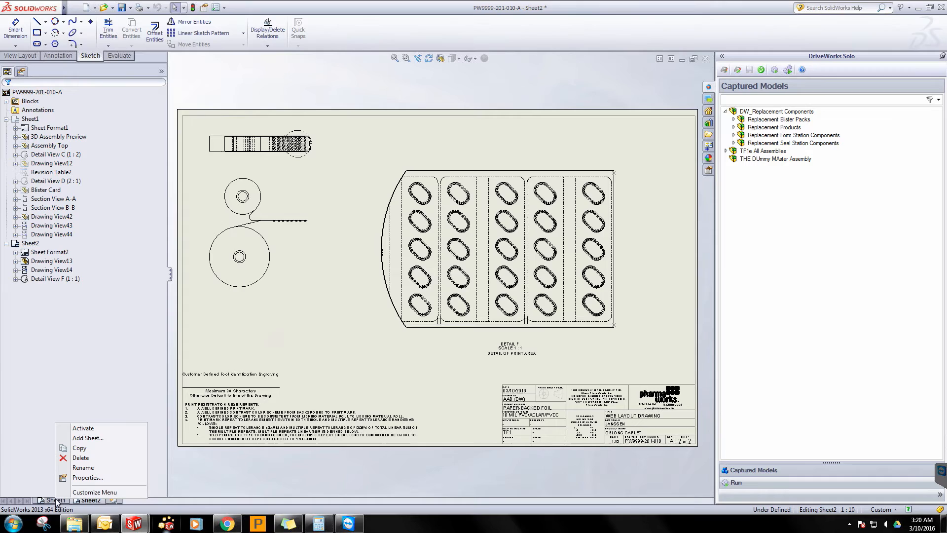
click(96, 430)
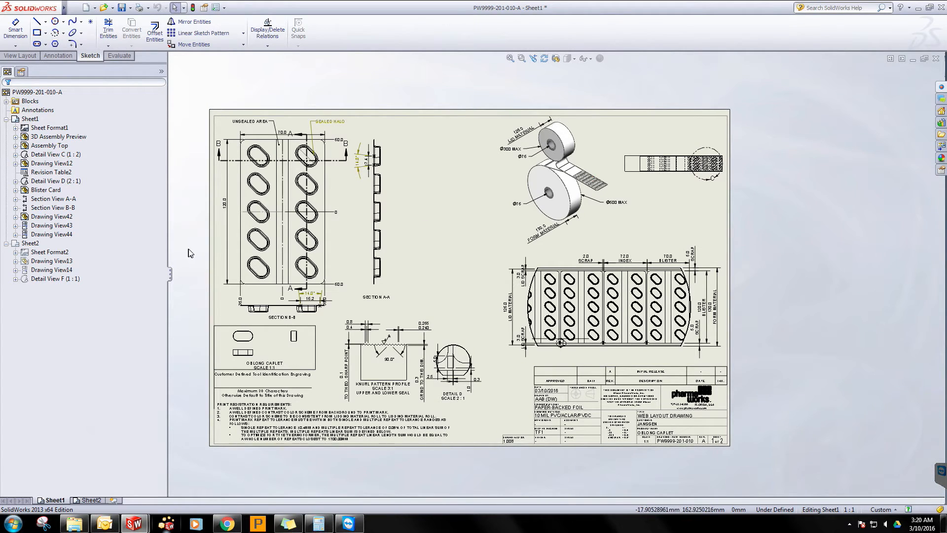
key(f)
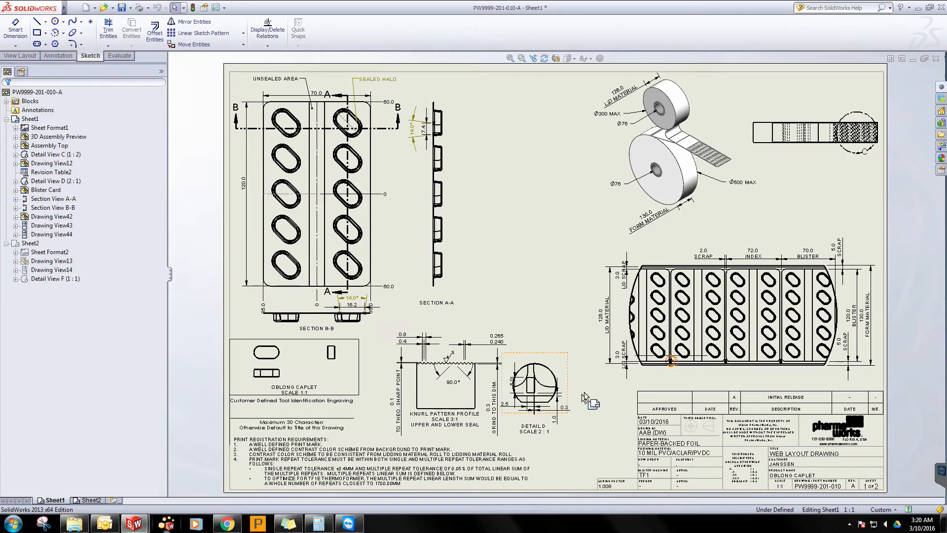
Step: Examine Sheet1's title block, including the lidding and forming materials, product name and shrink factor
scroll(673, 456, down, 2)
scroll(673, 454, up, 5)
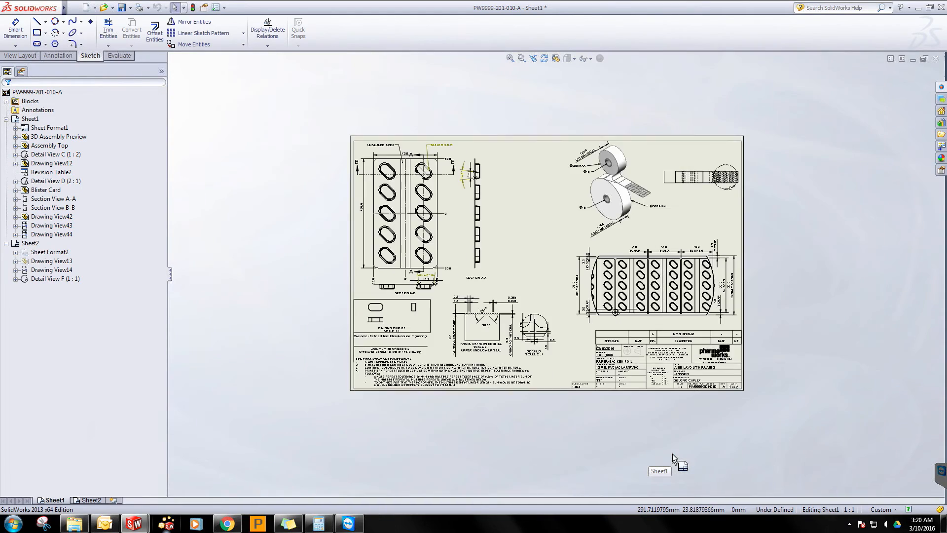
scroll(672, 453, down, 3)
scroll(536, 247, up, 2)
scroll(536, 247, down, 2)
scroll(541, 249, down, 6)
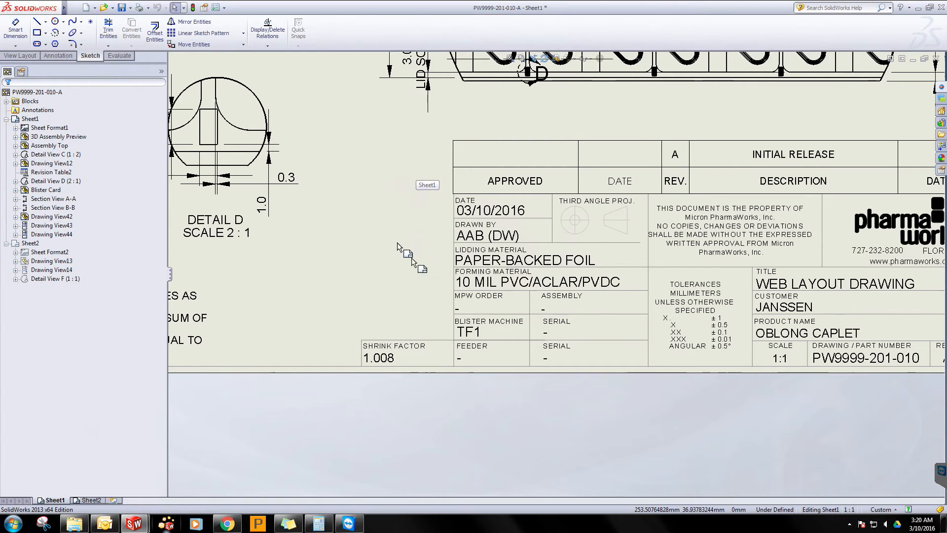
key(f)
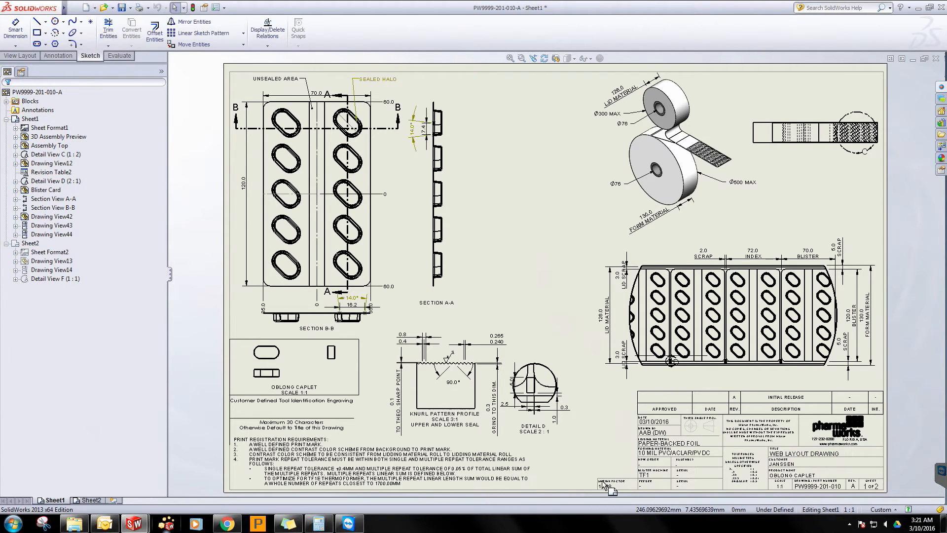
scroll(600, 454, up, 3)
scroll(600, 447, down, 5)
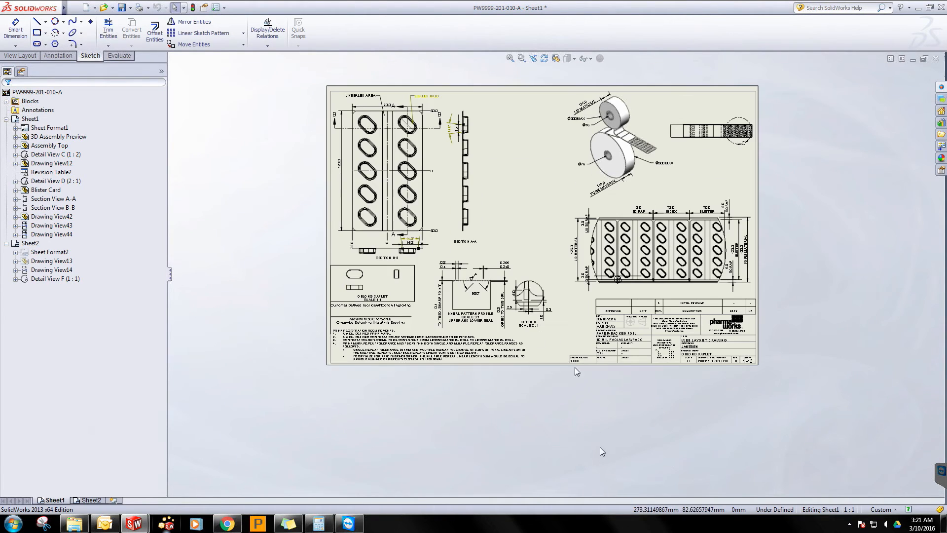
scroll(583, 367, down, 2)
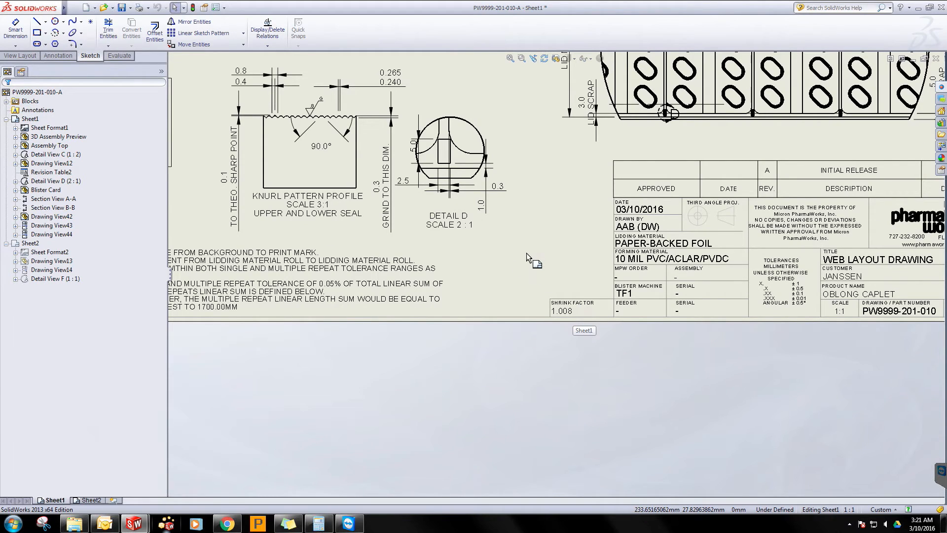
key(f)
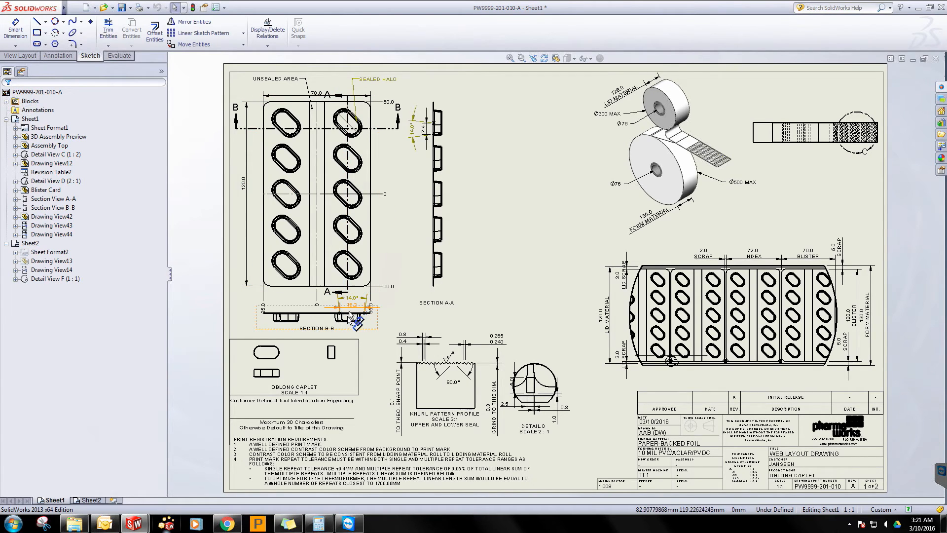
Step: Inspect the angle and cavity width dimensions of Section B-B on Sheet1 and clear the selection
scroll(354, 327, down, 1)
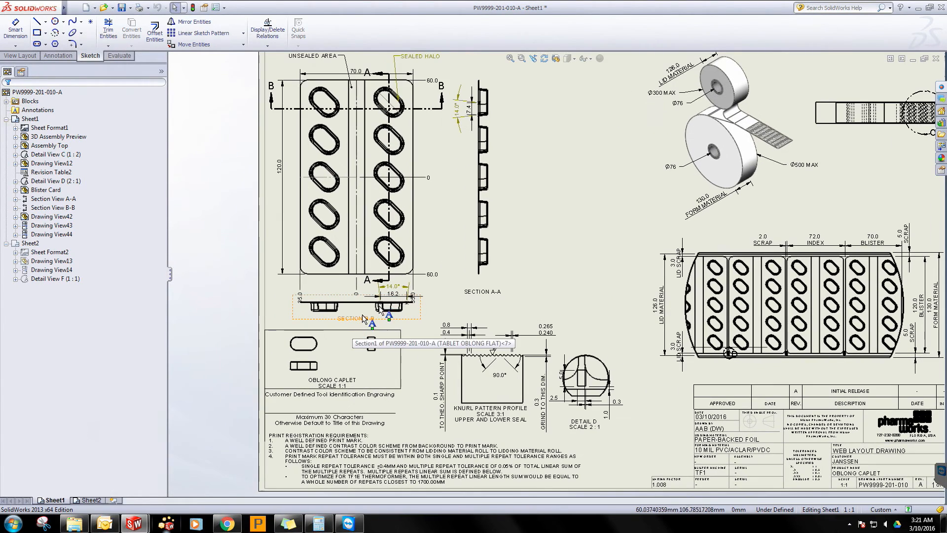
click(396, 288)
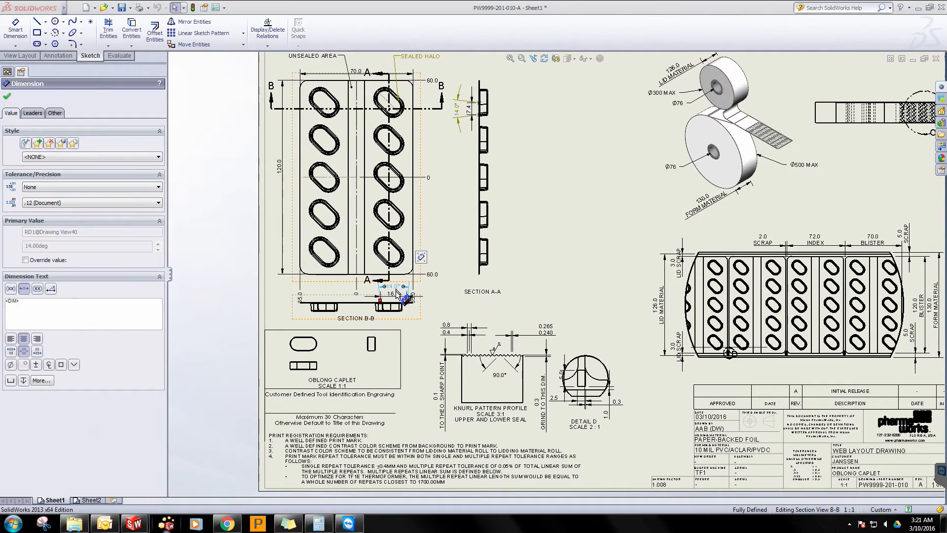
click(396, 294)
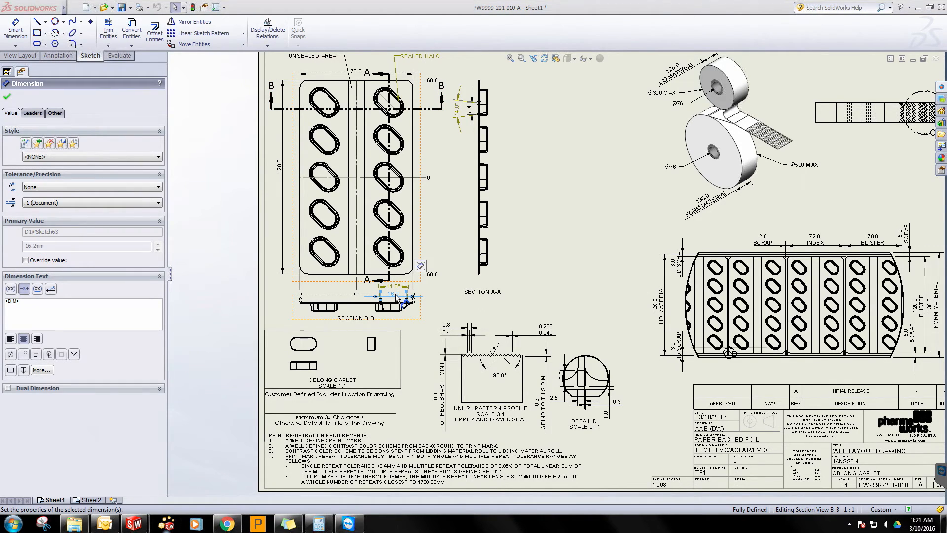
click(551, 226)
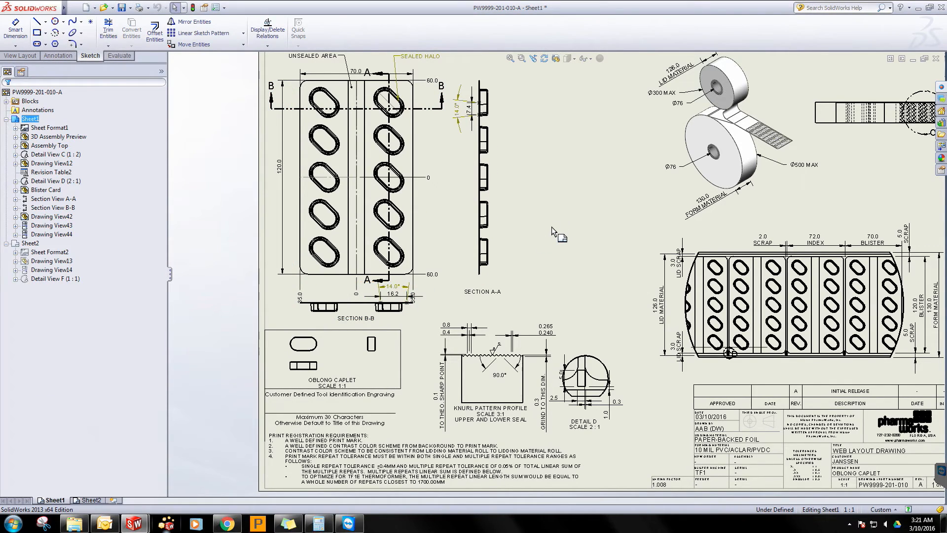
Step: Add a vertical ordinate dimension from the Blister Card view's zero line to the lower seal halo arc midpoint of the middle right-hand cavity
key(f)
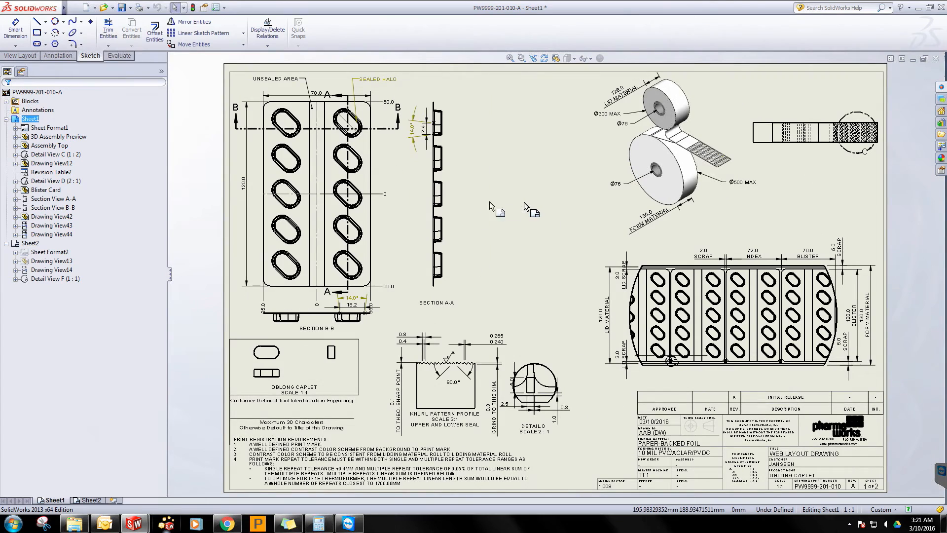
click(382, 195)
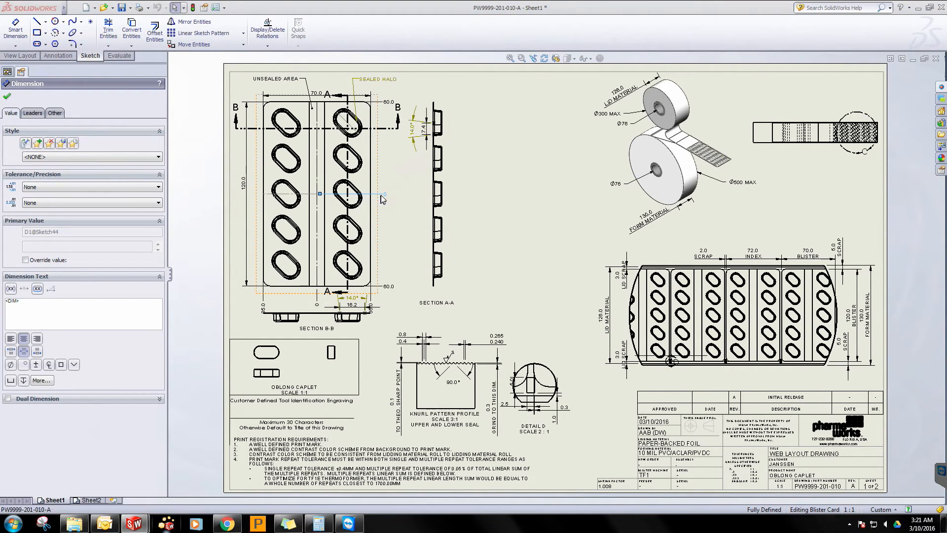
right_click(381, 196)
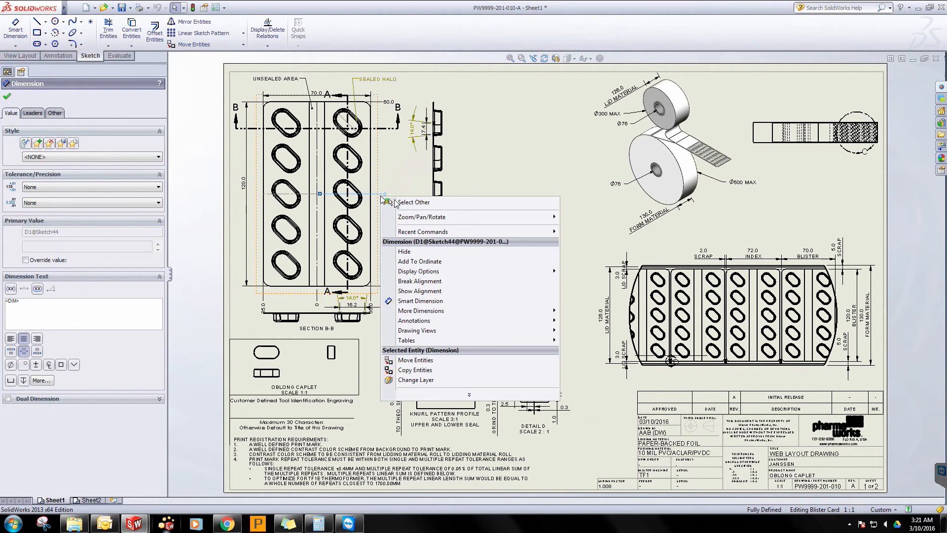
click(421, 262)
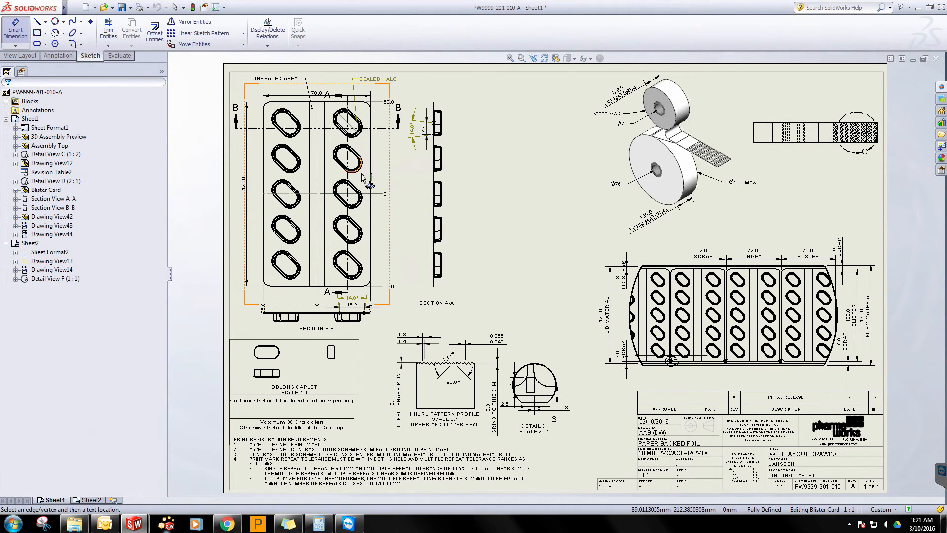
key(f)
scroll(425, 220, down, 10)
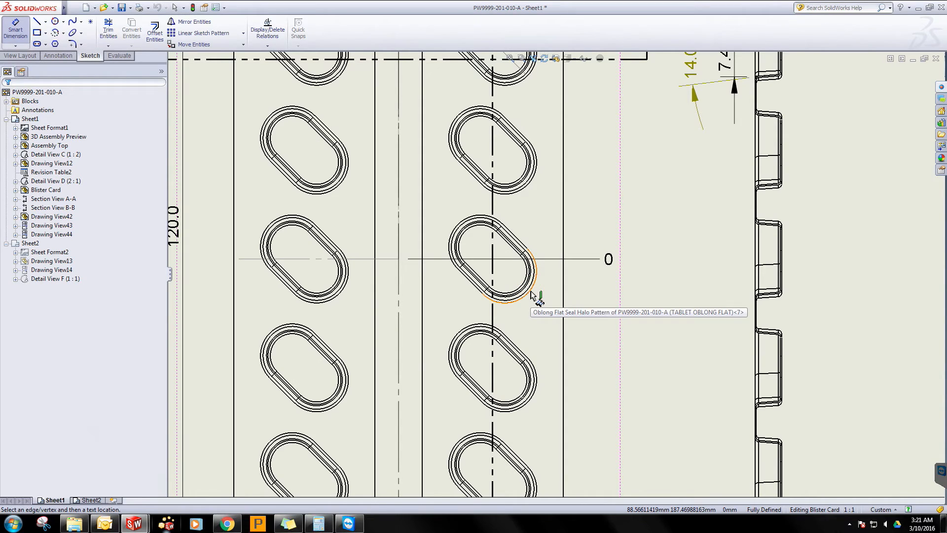
right_click(531, 295)
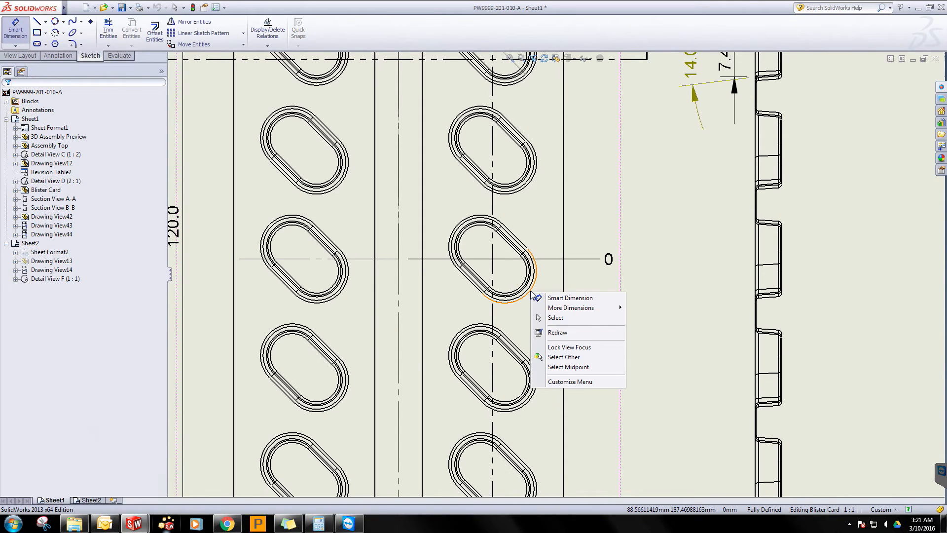
click(567, 367)
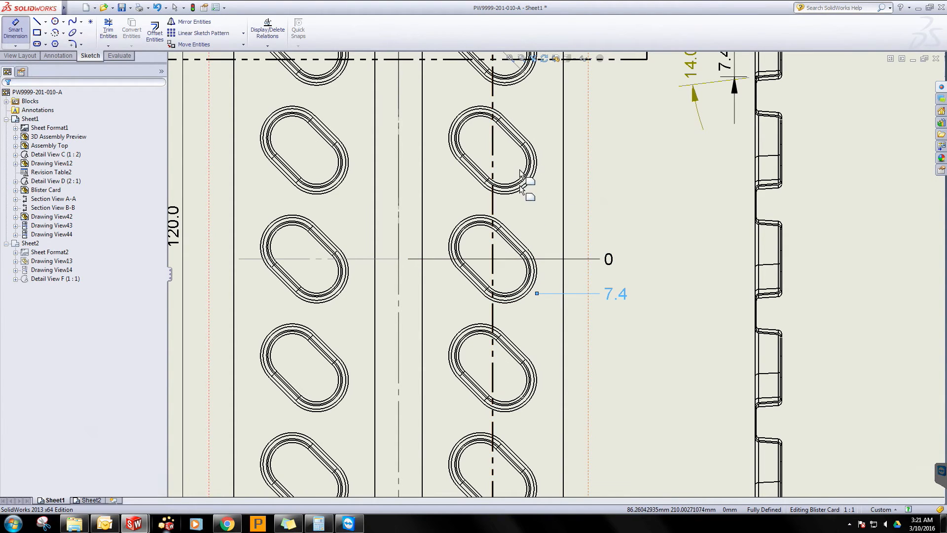
scroll(519, 171, up, 4)
scroll(555, 175, up, 1)
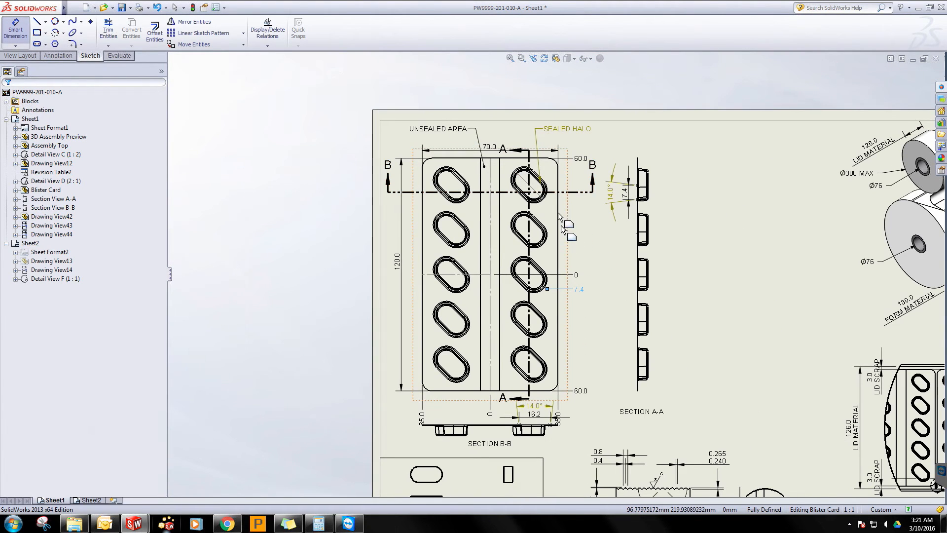
key(Escape)
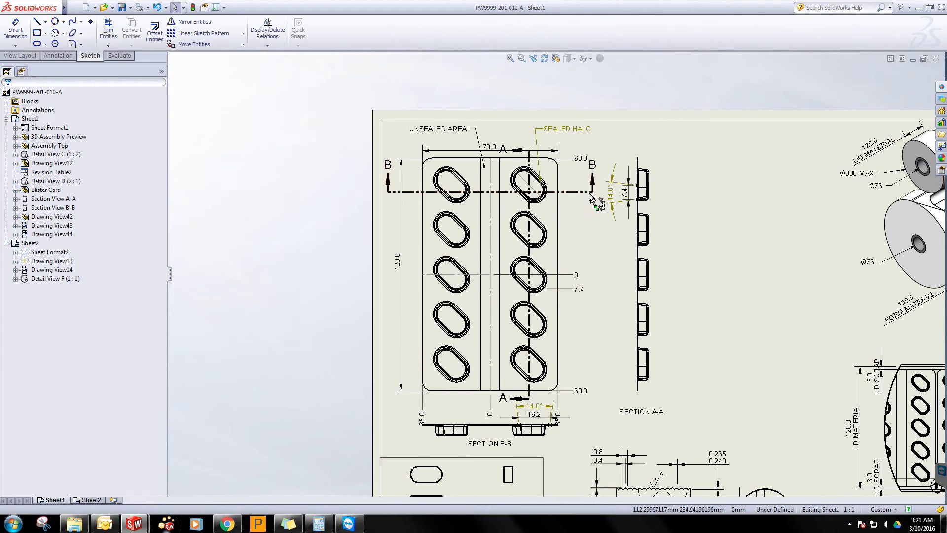
click(586, 194)
right_click(587, 197)
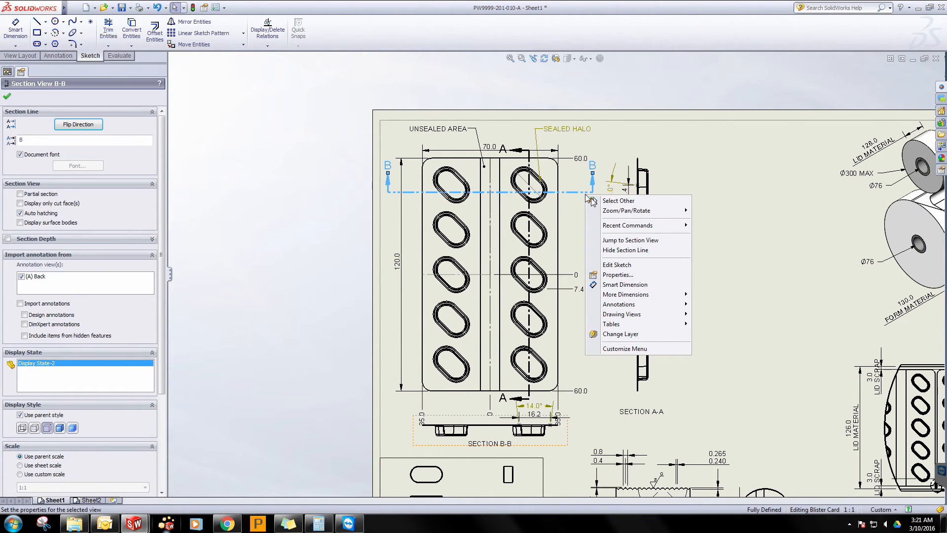
click(617, 265)
scroll(548, 208, up, 3)
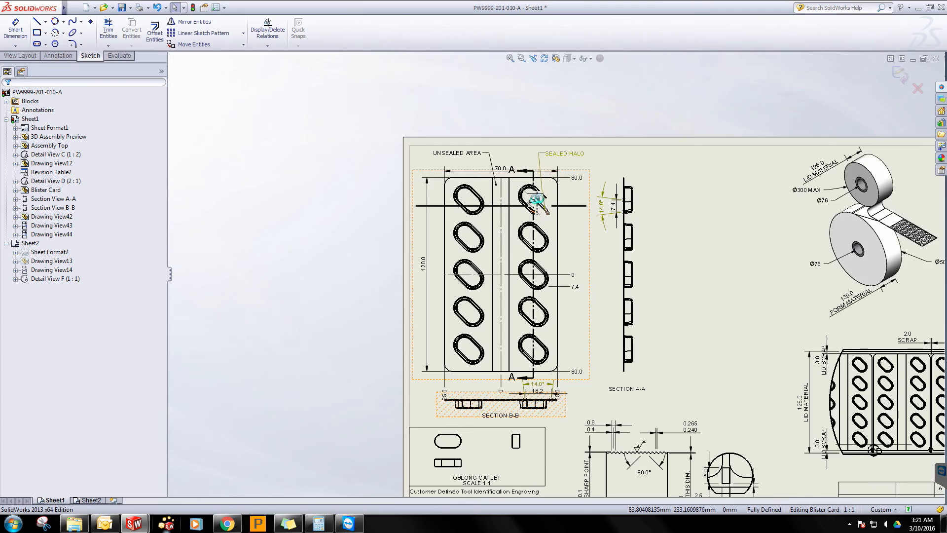
scroll(561, 234, down, 2)
scroll(558, 232, down, 3)
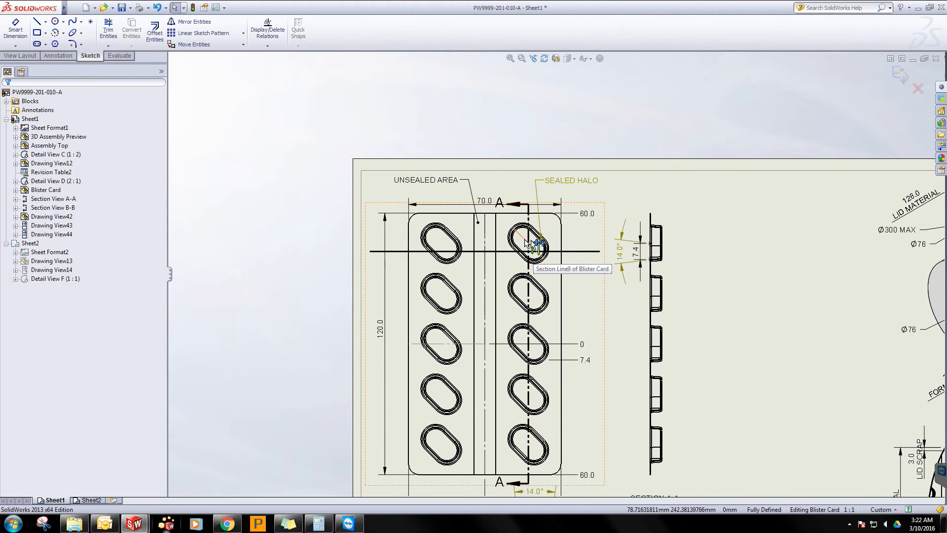
click(918, 90)
click(538, 268)
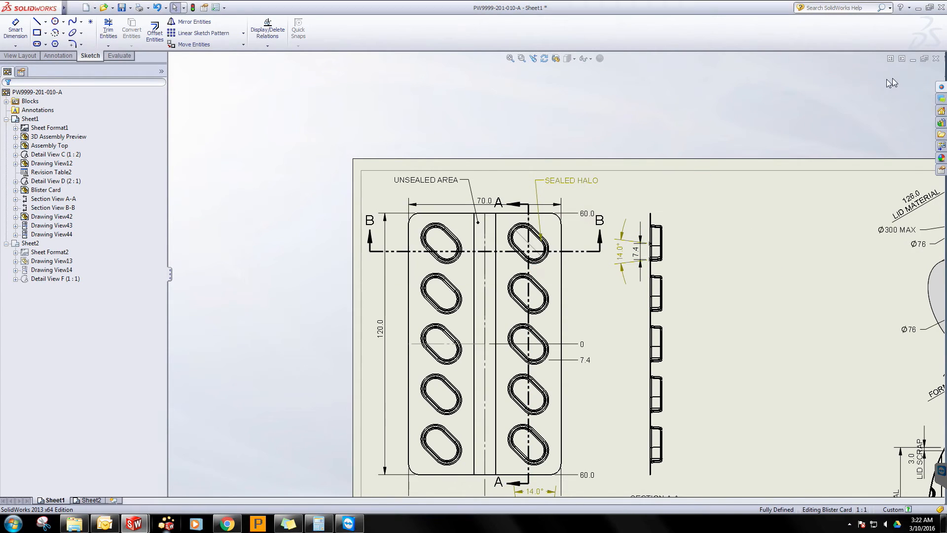
Step: Reposition the upper and lower LID SCRAP dimension texts between the top and bottom edges of the web detail view, clear of the arrows
key(f)
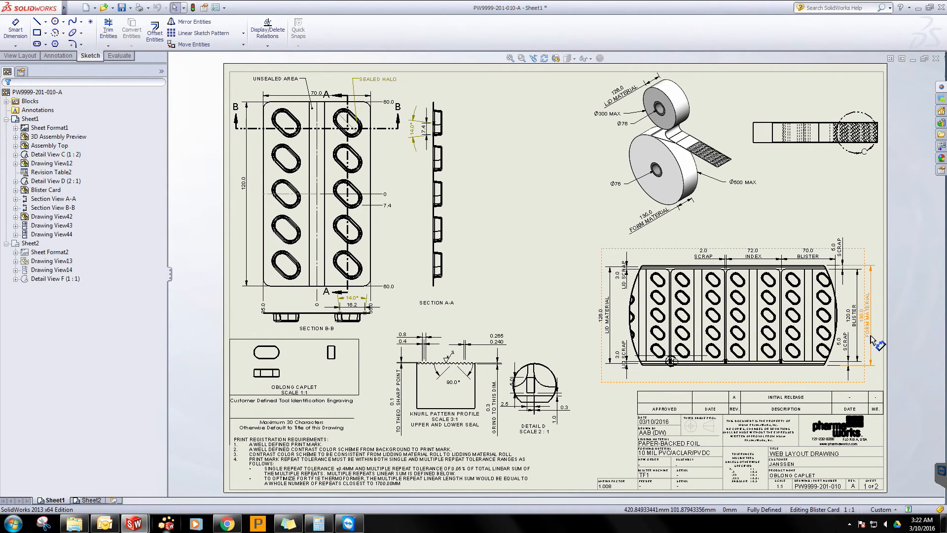
scroll(816, 324, up, 5)
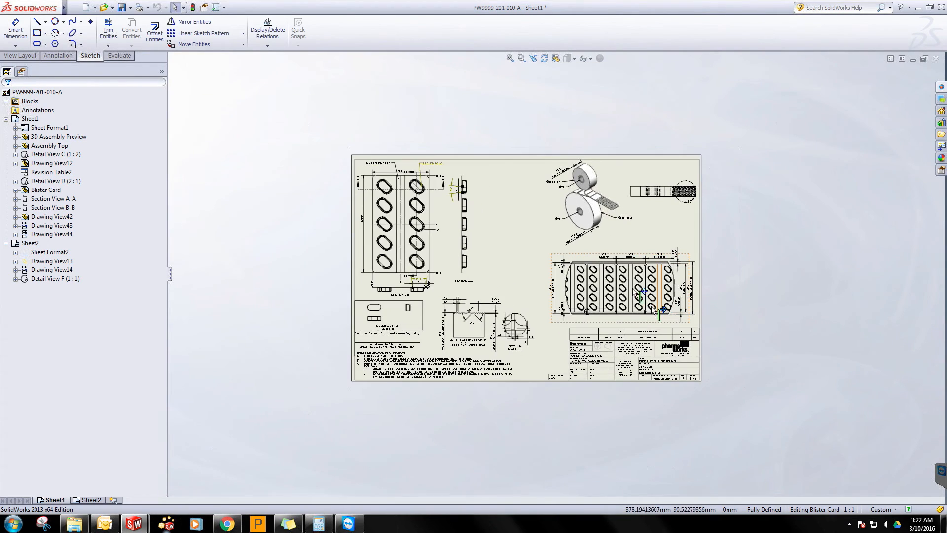
scroll(652, 306, down, 6)
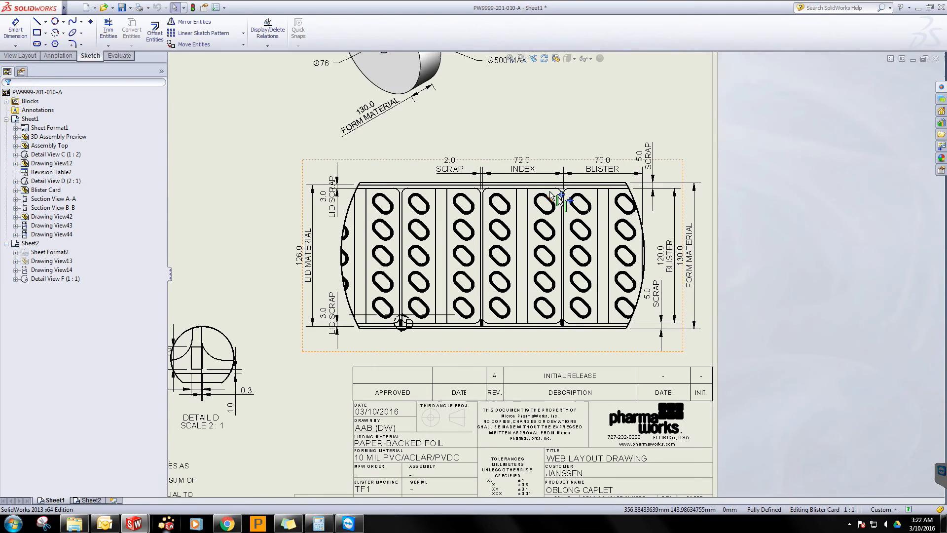
scroll(558, 198, down, 1)
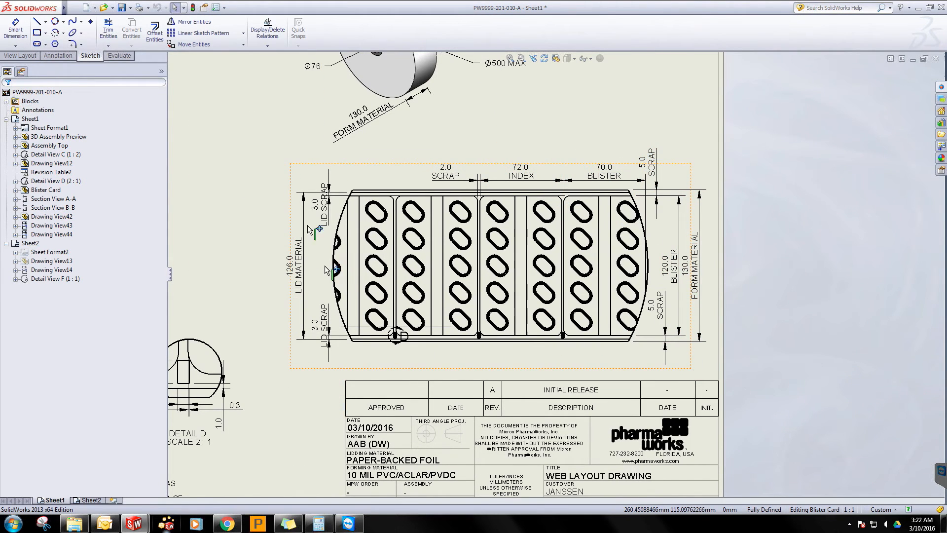
drag(329, 336, 322, 279)
drag(328, 213, 329, 258)
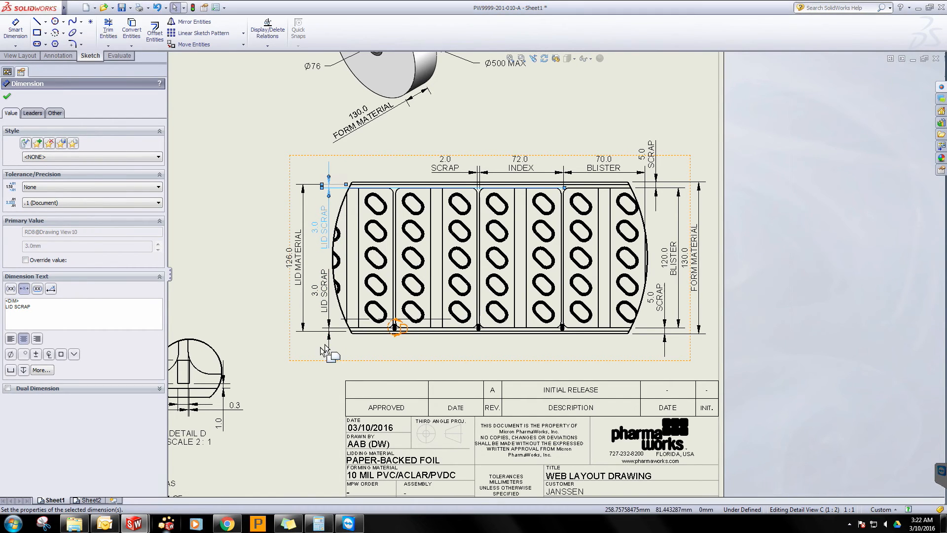
key(f)
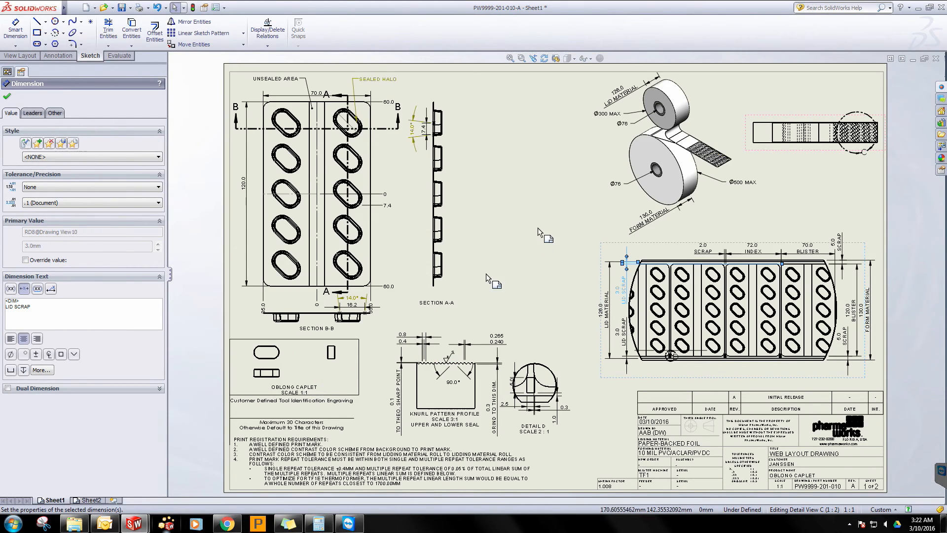
click(524, 234)
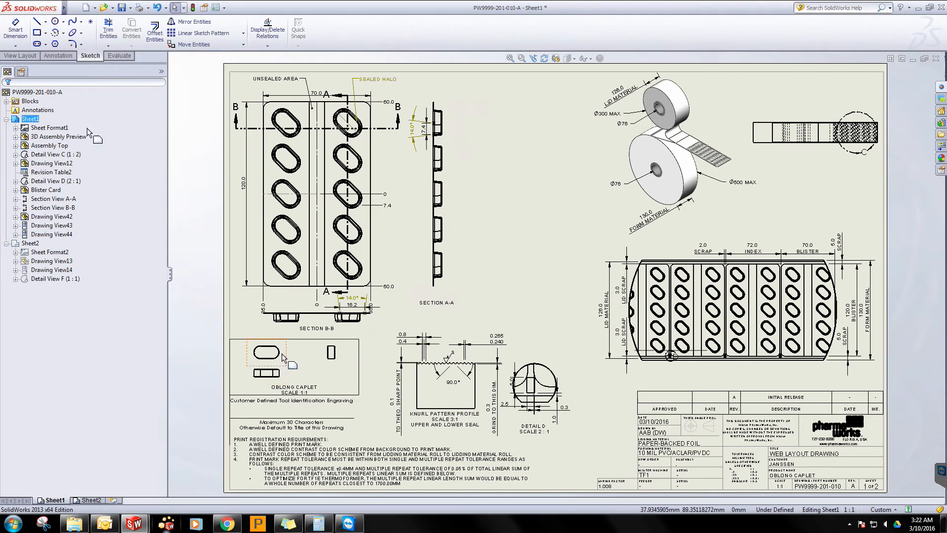
Step: Insert the entire model's dimensions into the three oblong caplet views and place the thickness dimension beside the caplet's width dimension
click(44, 58)
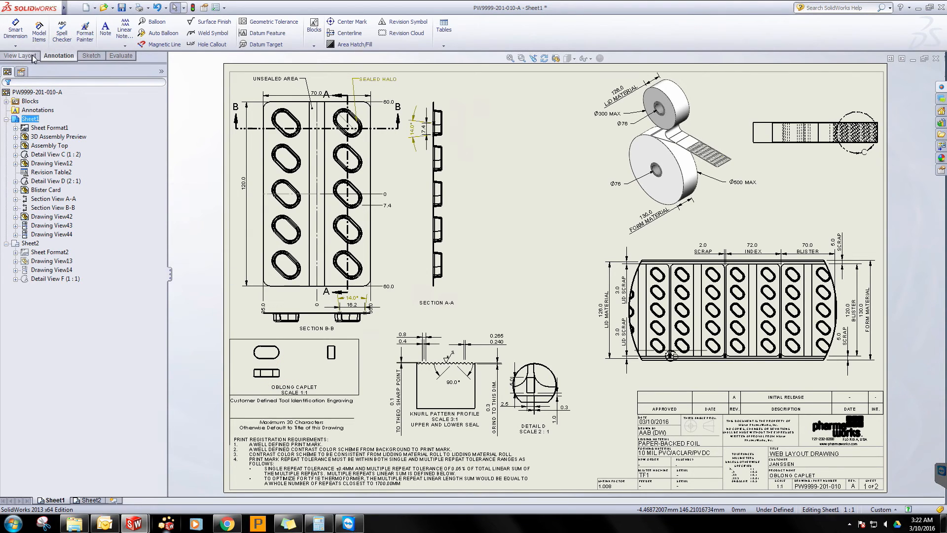
click(32, 57)
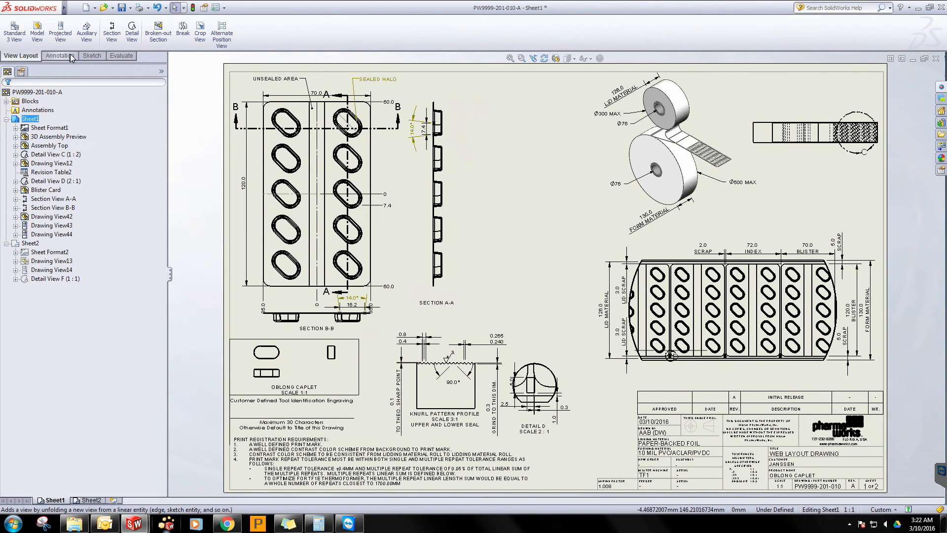
click(59, 55)
click(39, 32)
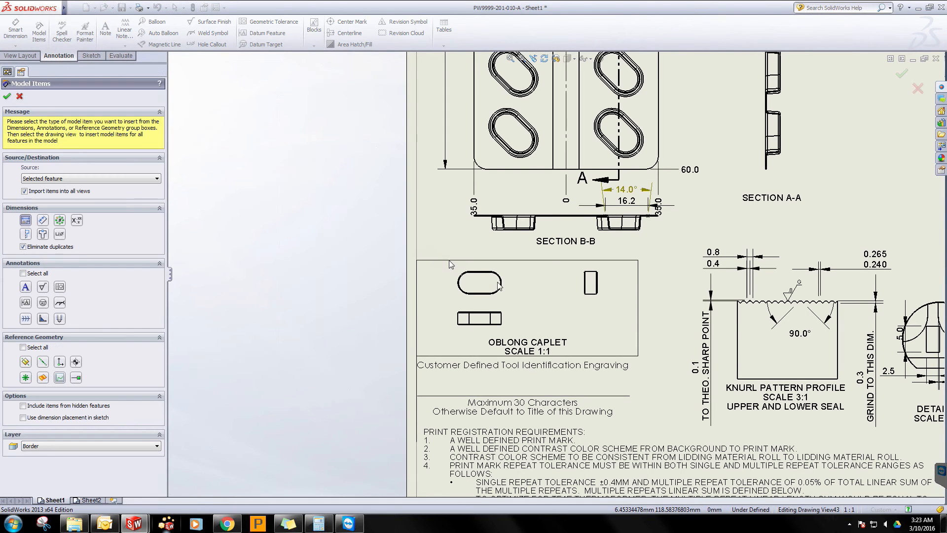
click(514, 324)
click(590, 291)
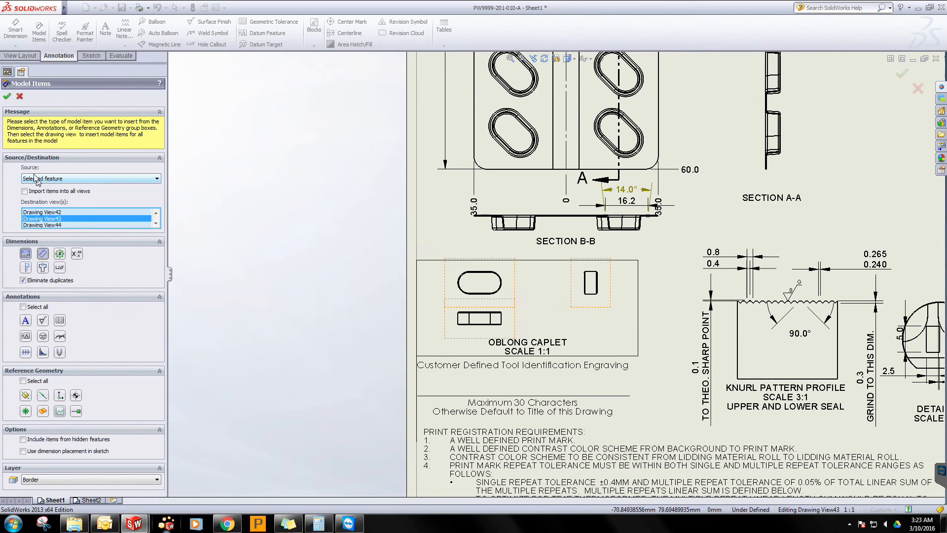
click(55, 180)
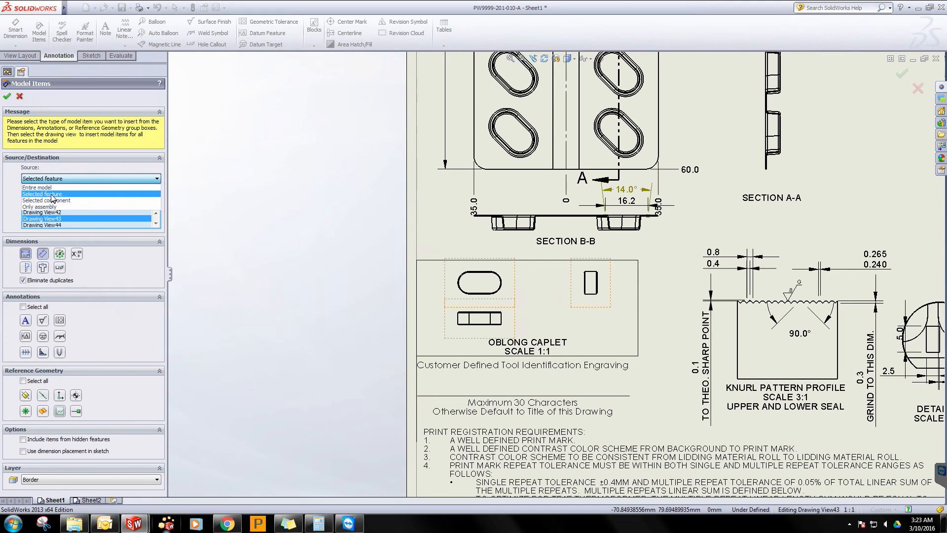
click(55, 180)
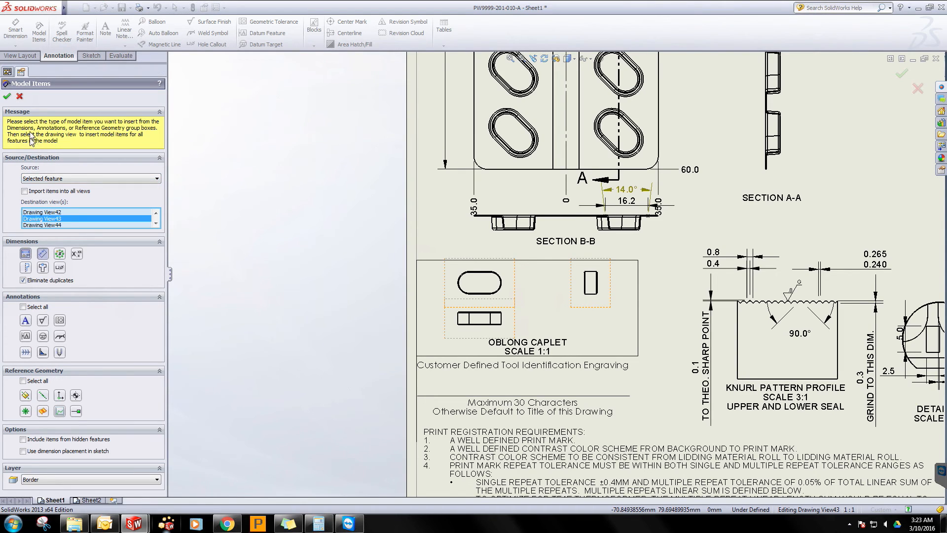
click(7, 98)
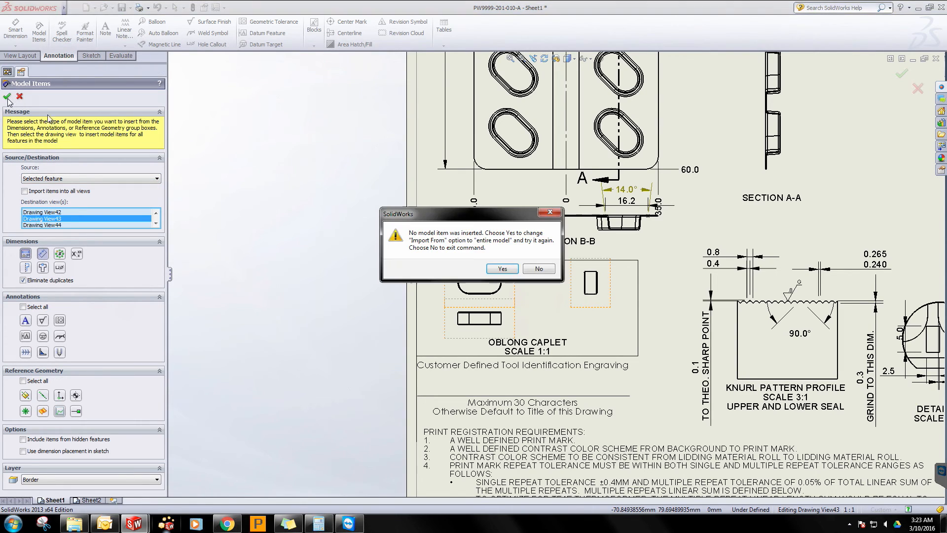
click(502, 269)
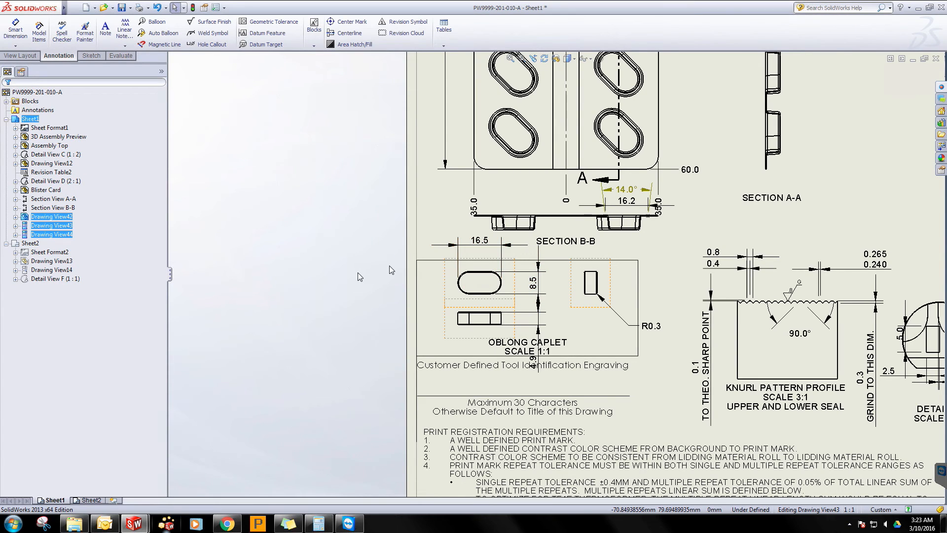
drag(535, 360, 561, 282)
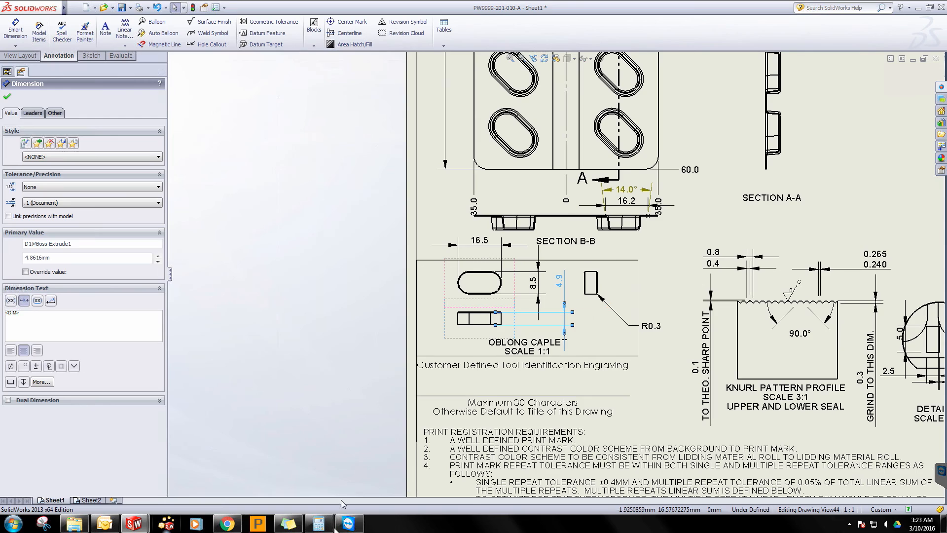
Step: Bring up the Oblong Caplet sticky note beside the drawing and compare its thickness, width and length with the caplet dimensions
click(296, 525)
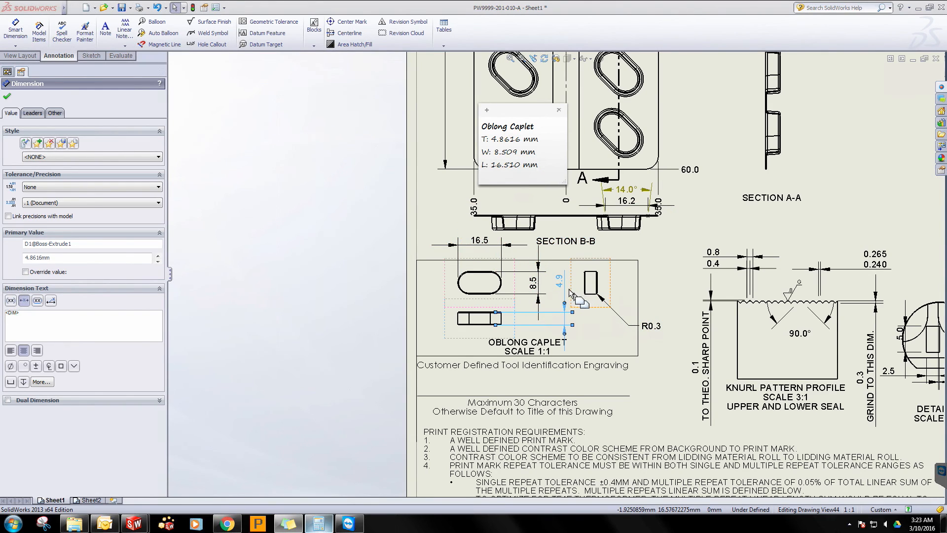
drag(528, 116, 313, 120)
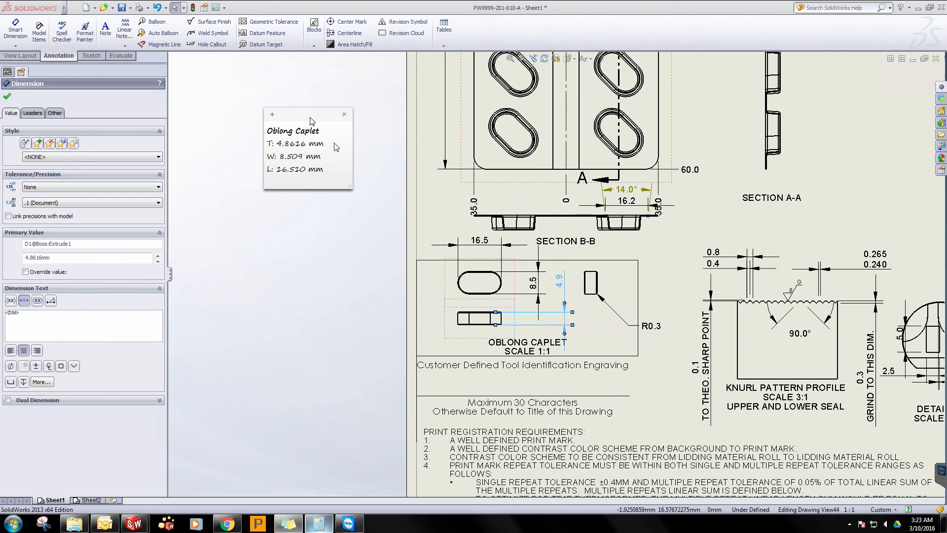
click(660, 369)
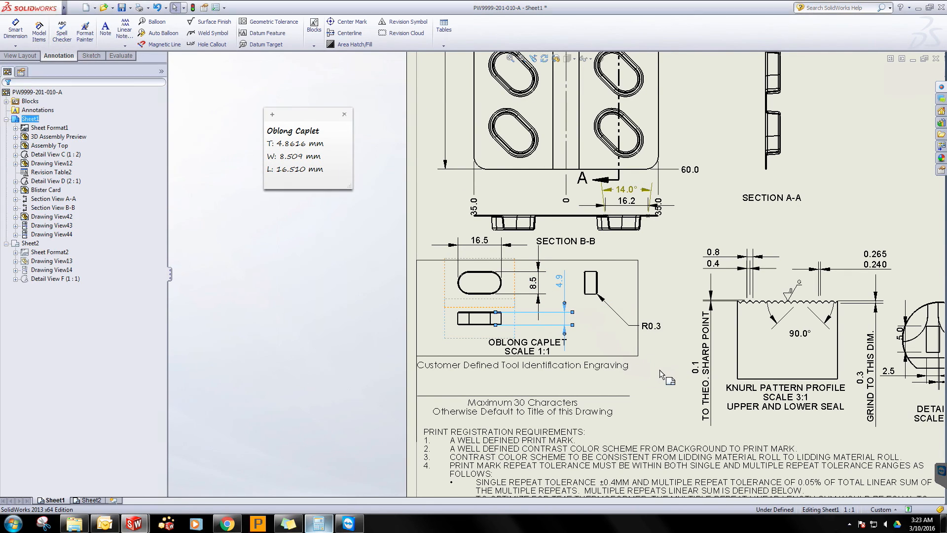
key(f)
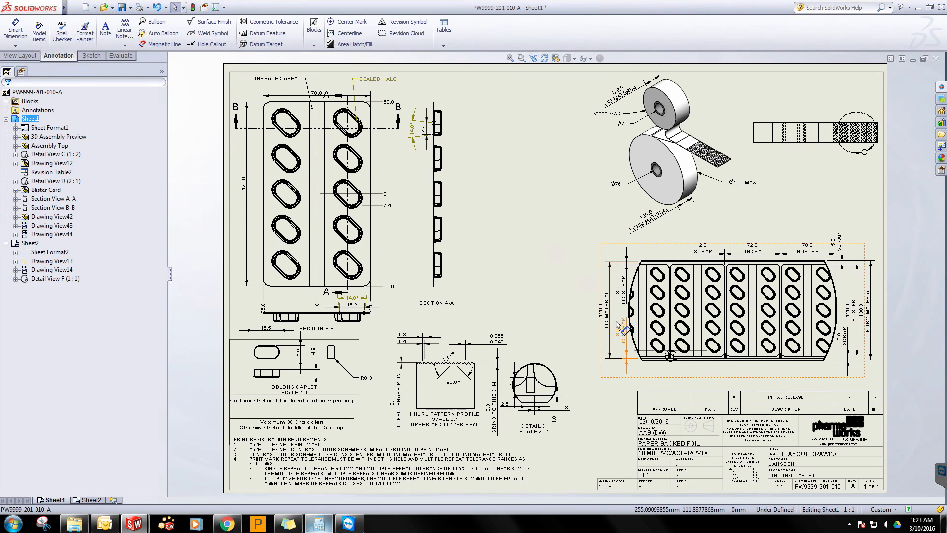
click(74, 524)
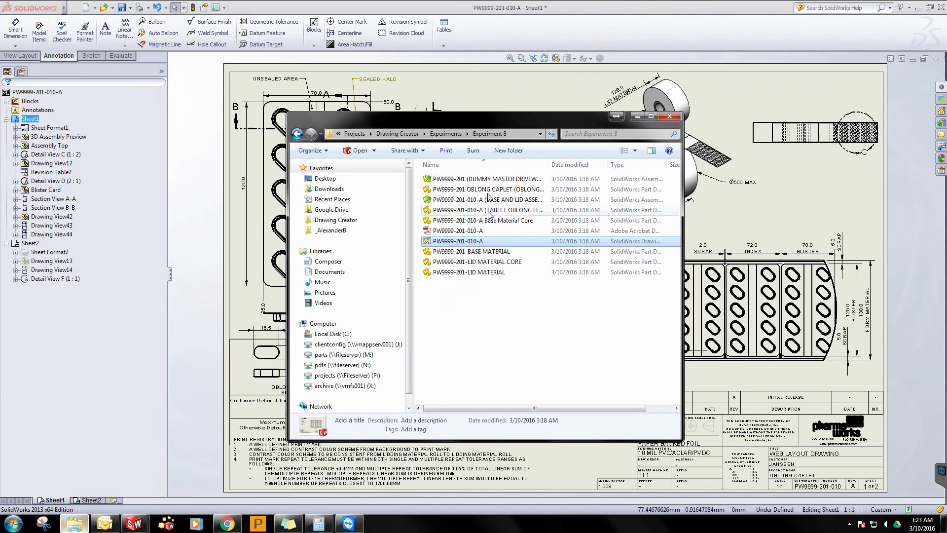
click(488, 231)
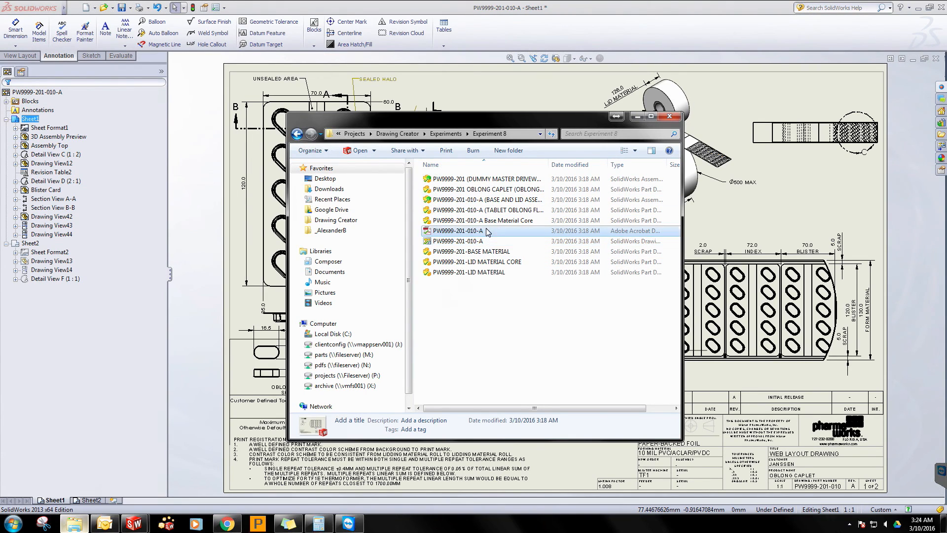
click(517, 317)
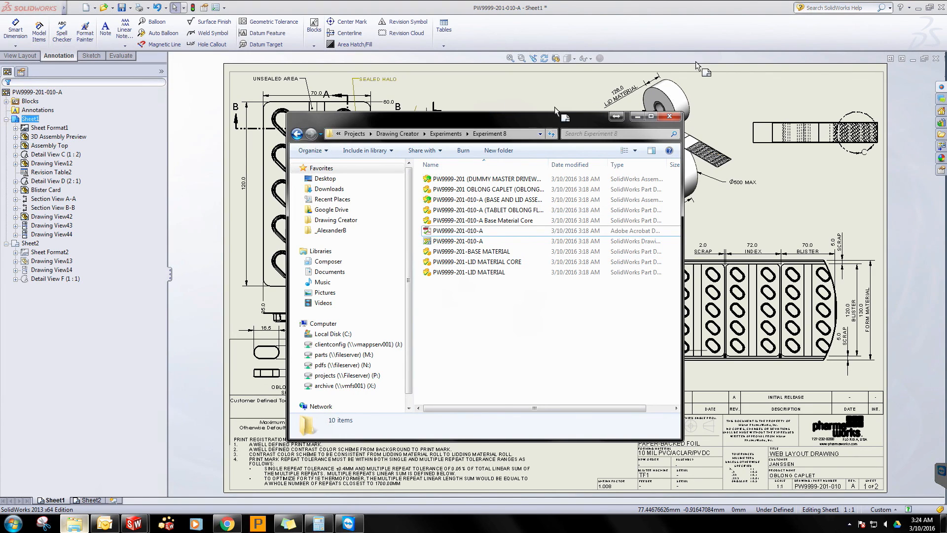
click(669, 116)
click(940, 88)
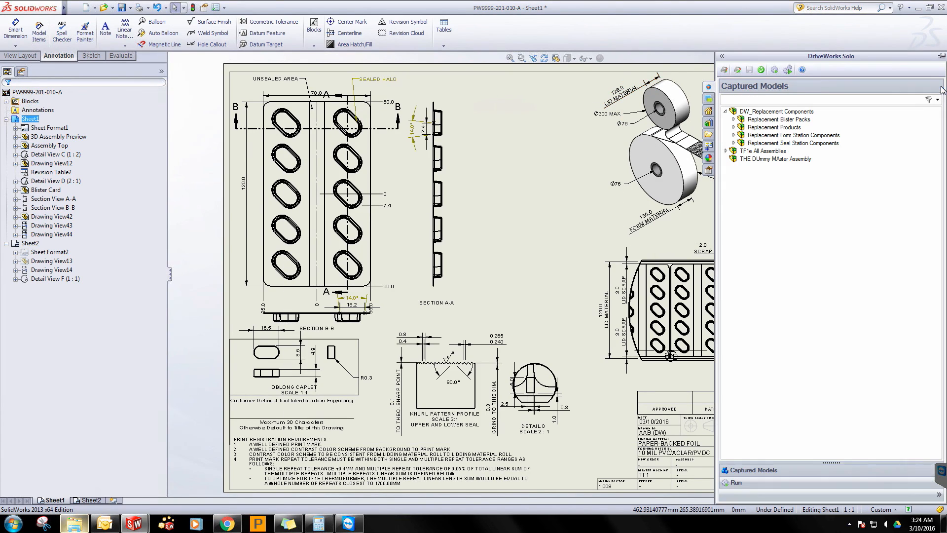
click(695, 67)
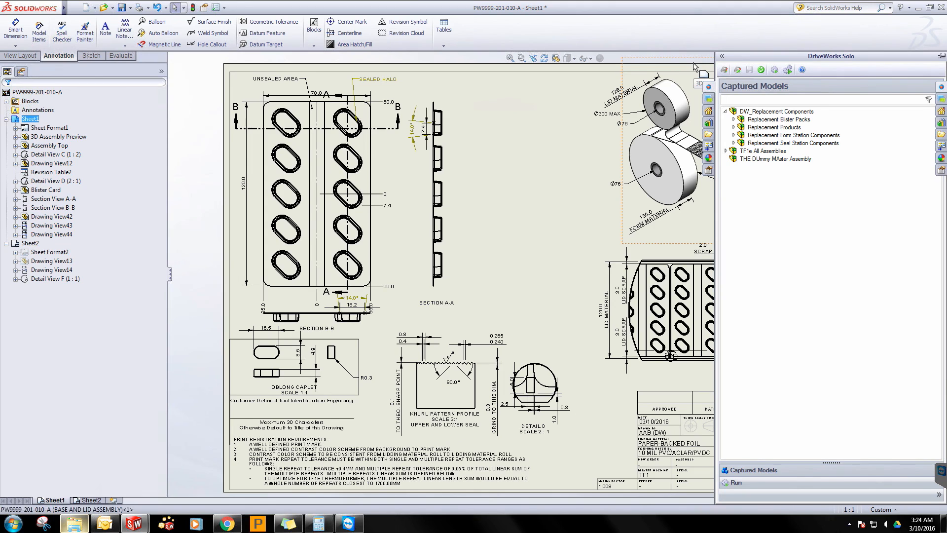
right_click(732, 58)
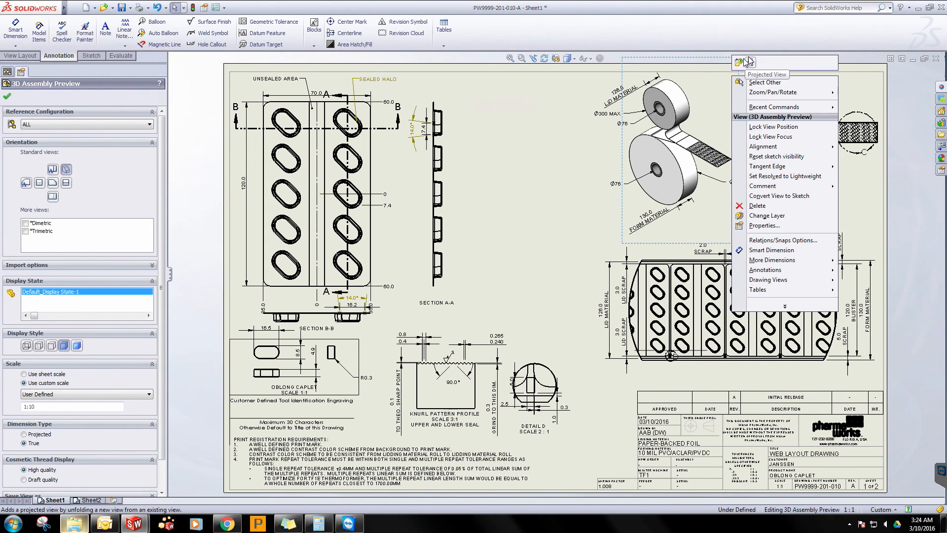
click(742, 64)
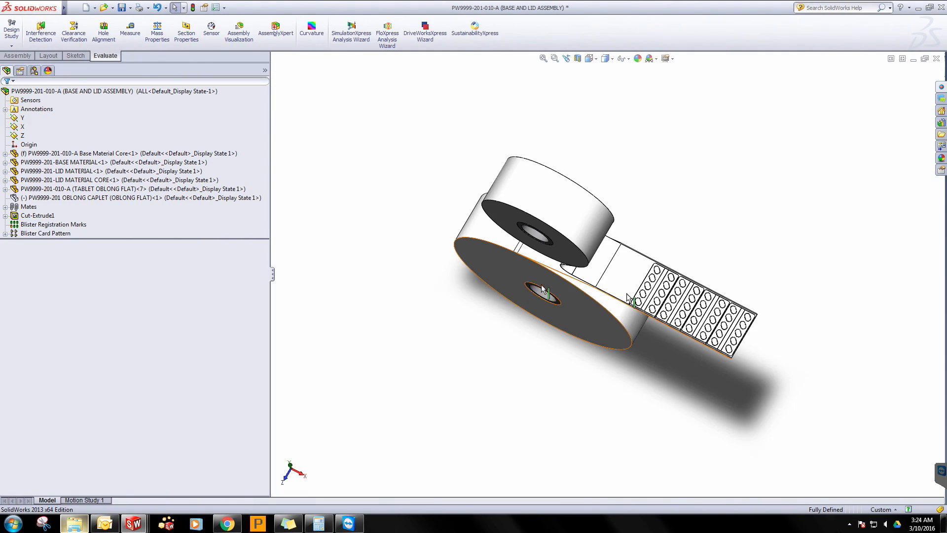